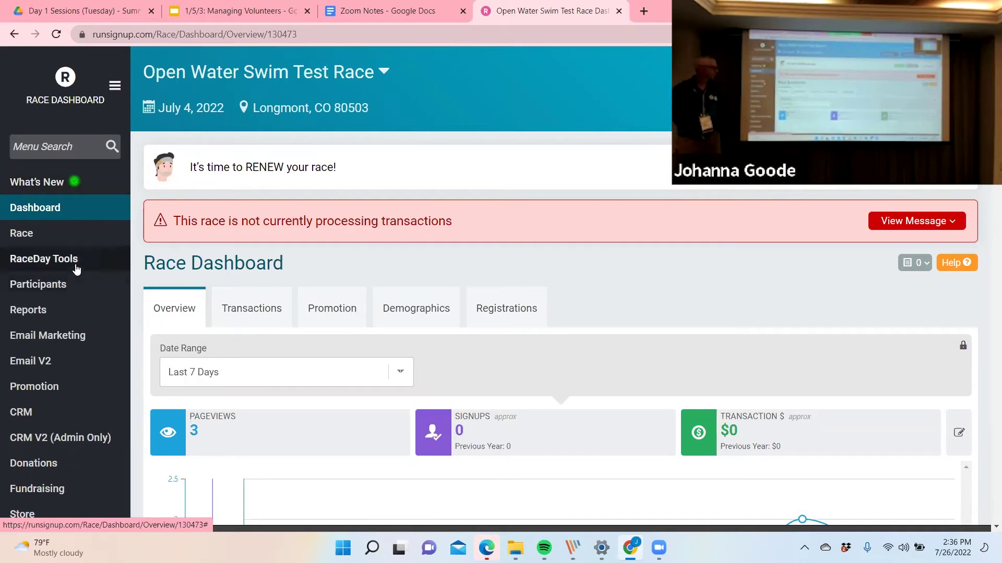
- Open the volunteer task setup page for the Open Water Swim Test Race
{"action": "scroll", "coordinate": [73, 272], "scroll_direction": "down", "scroll_amount": 4}
{"action": "scroll", "coordinate": [77, 269], "scroll_direction": "down", "scroll_amount": 1}
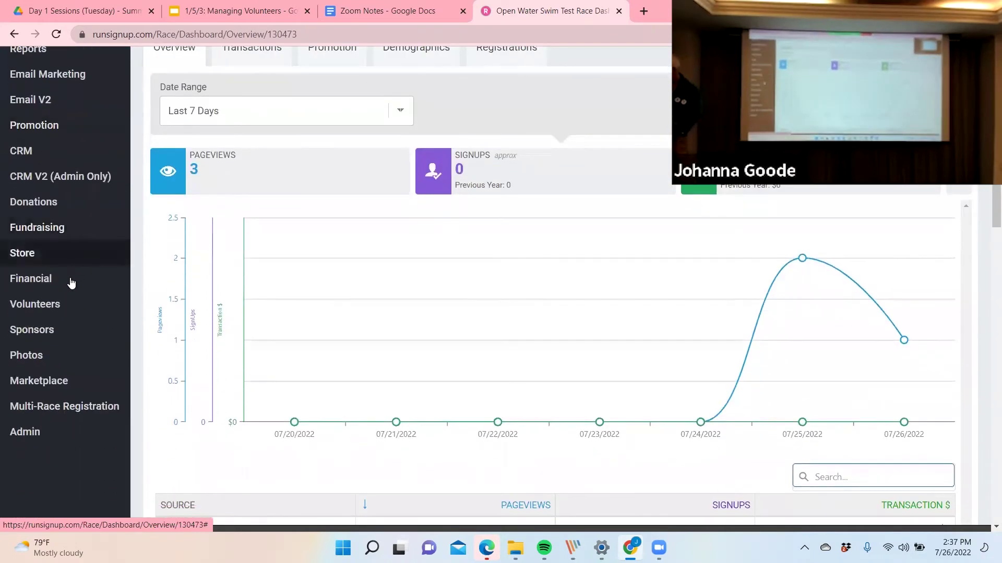
{"action": "left_click", "coordinate": [47, 307]}
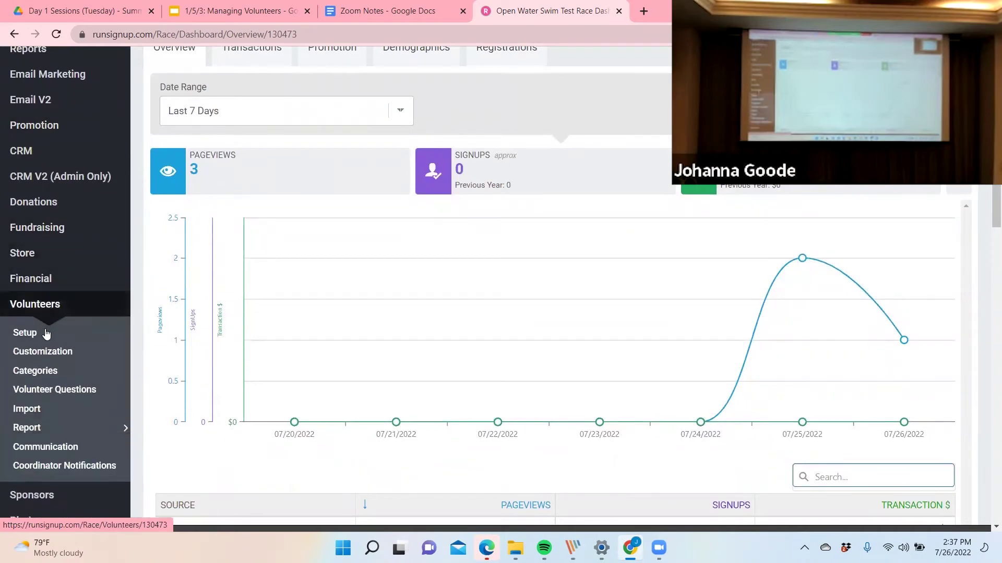
{"action": "left_click", "coordinate": [44, 333]}
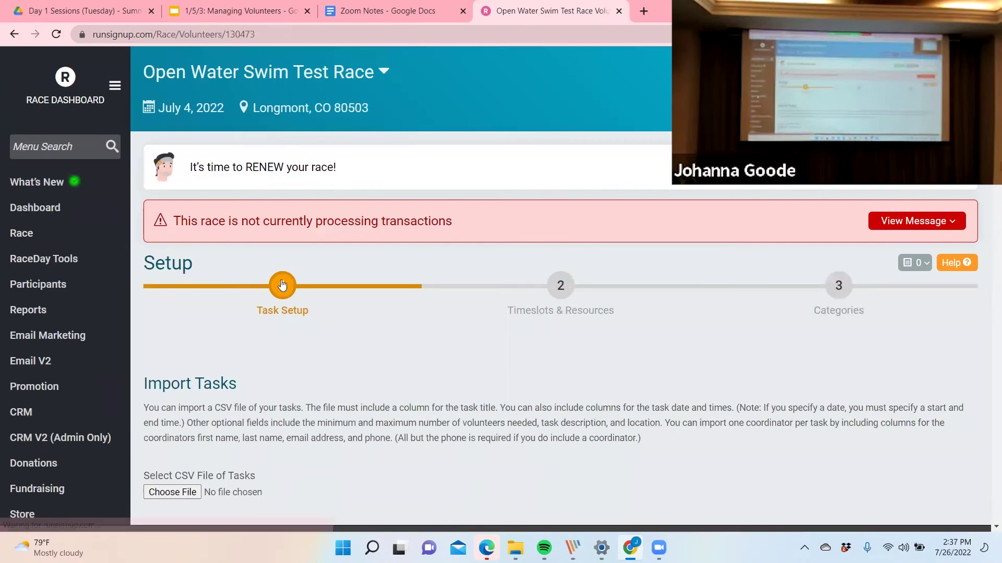
- Examine the task import section and the Water Station 1 task's title, password, information, location and coordinator fields
{"action": "scroll", "coordinate": [440, 319], "scroll_direction": "down", "scroll_amount": 3}
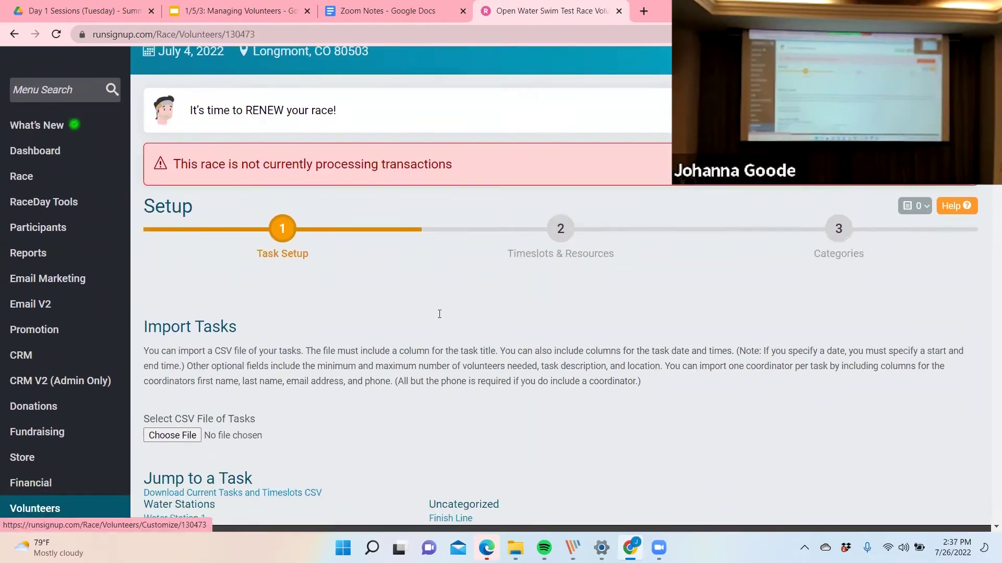
{"action": "scroll", "coordinate": [439, 319], "scroll_direction": "down", "scroll_amount": 3}
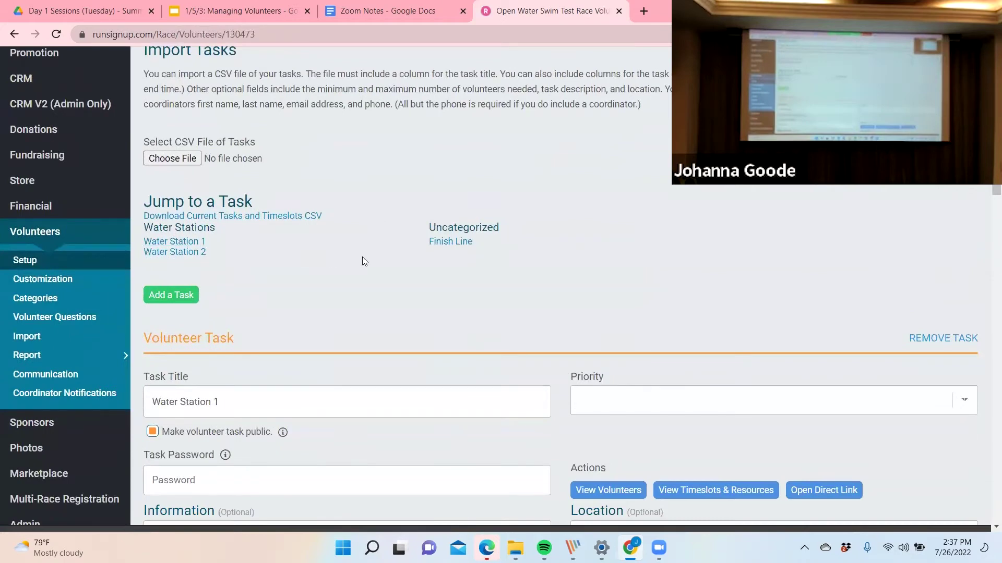
{"action": "scroll", "coordinate": [362, 257], "scroll_direction": "down", "scroll_amount": 2}
{"action": "scroll", "coordinate": [364, 261], "scroll_direction": "down", "scroll_amount": 1}
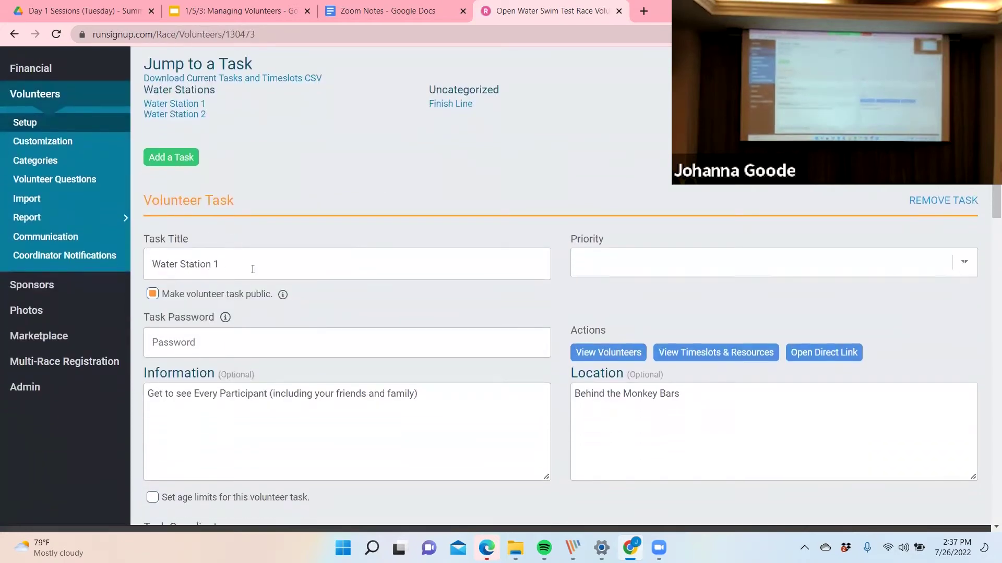
{"action": "scroll", "coordinate": [295, 258], "scroll_direction": "down", "scroll_amount": 1}
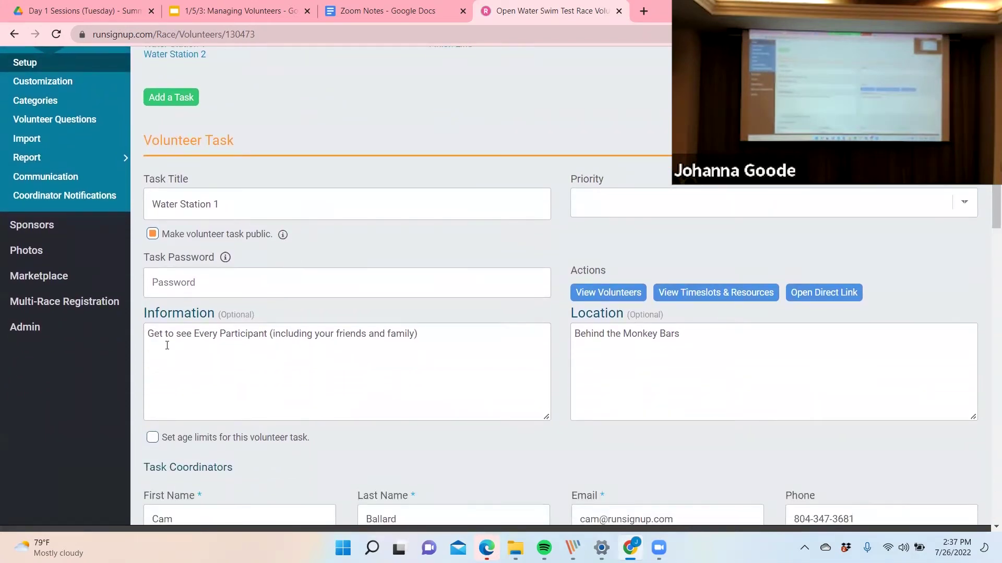
{"action": "scroll", "coordinate": [428, 346], "scroll_direction": "down", "scroll_amount": 2}
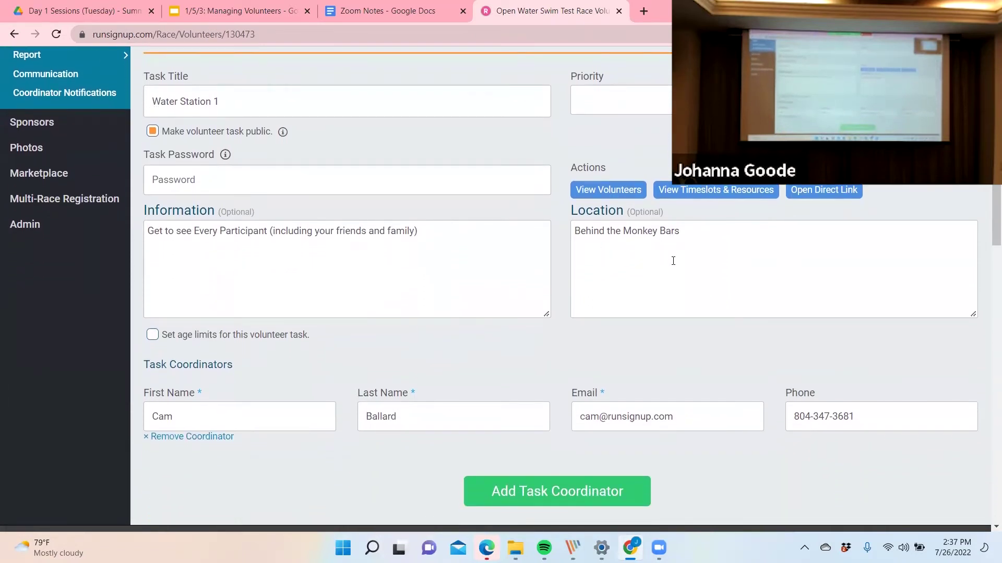
{"action": "scroll", "coordinate": [673, 261], "scroll_direction": "down", "scroll_amount": 2}
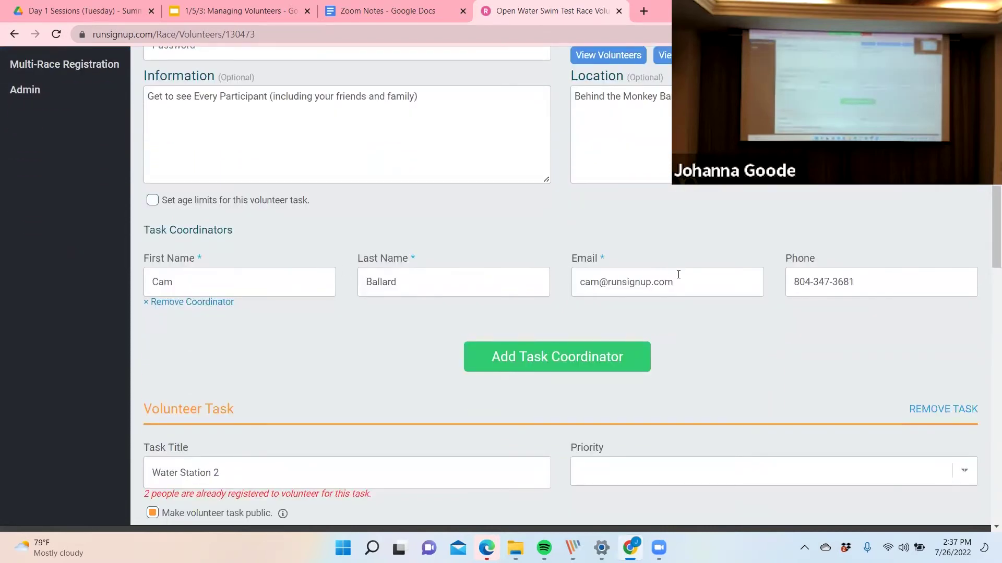
- Examine the Water Station 2 and Finish Line volunteer task settings, including their task coordinator options
{"action": "scroll", "coordinate": [678, 274], "scroll_direction": "down", "scroll_amount": 6}
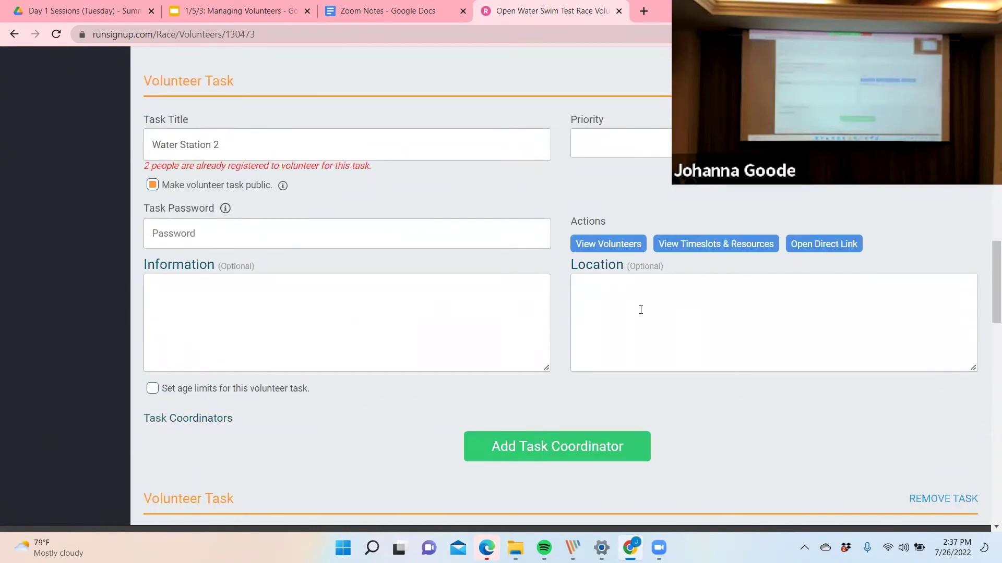
{"action": "scroll", "coordinate": [331, 241], "scroll_direction": "down", "scroll_amount": 2}
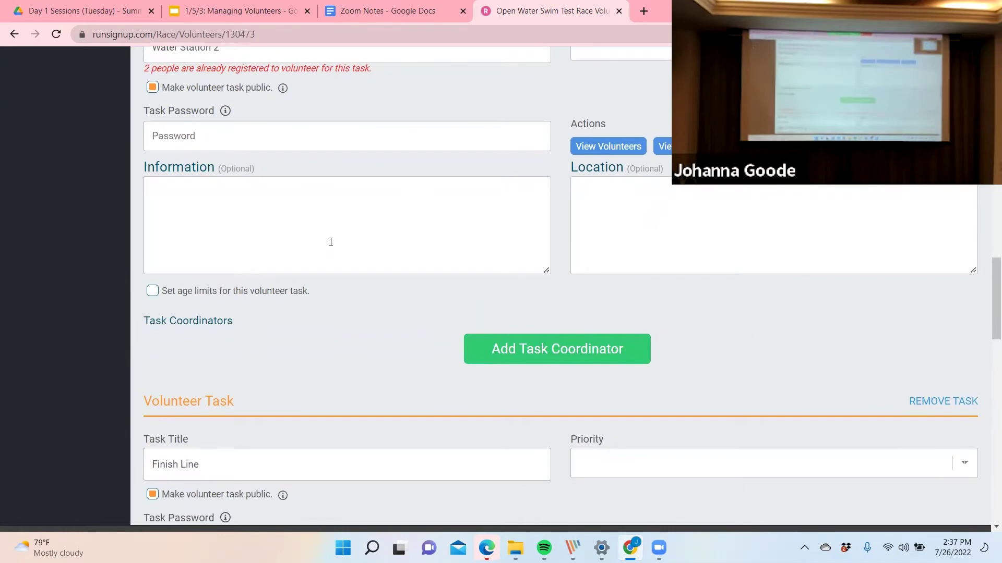
{"action": "scroll", "coordinate": [331, 242], "scroll_direction": "down", "scroll_amount": 3}
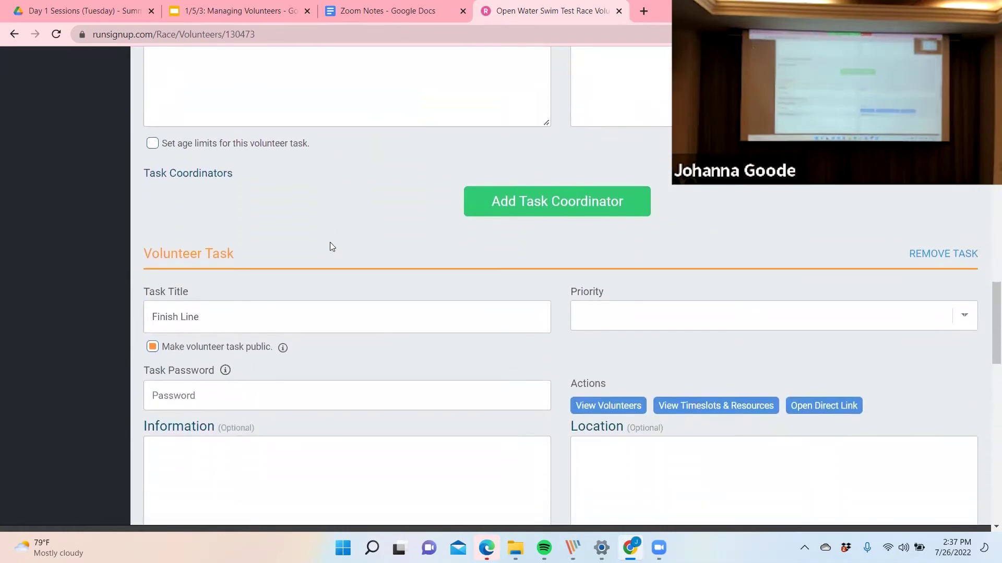
{"action": "scroll", "coordinate": [425, 286], "scroll_direction": "down", "scroll_amount": 3}
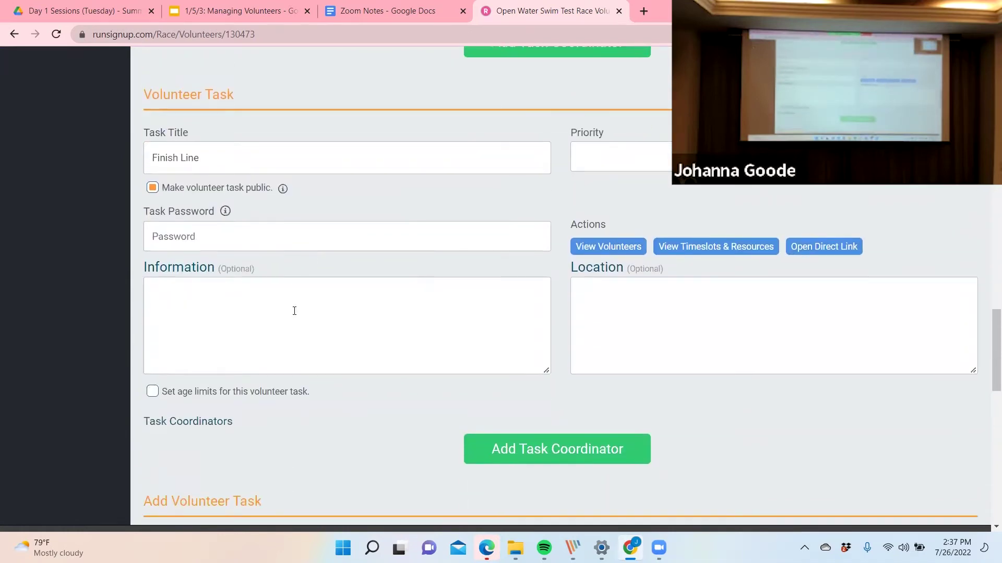
{"action": "scroll", "coordinate": [532, 327], "scroll_direction": "down", "scroll_amount": 3}
{"action": "left_click", "coordinate": [556, 287]}
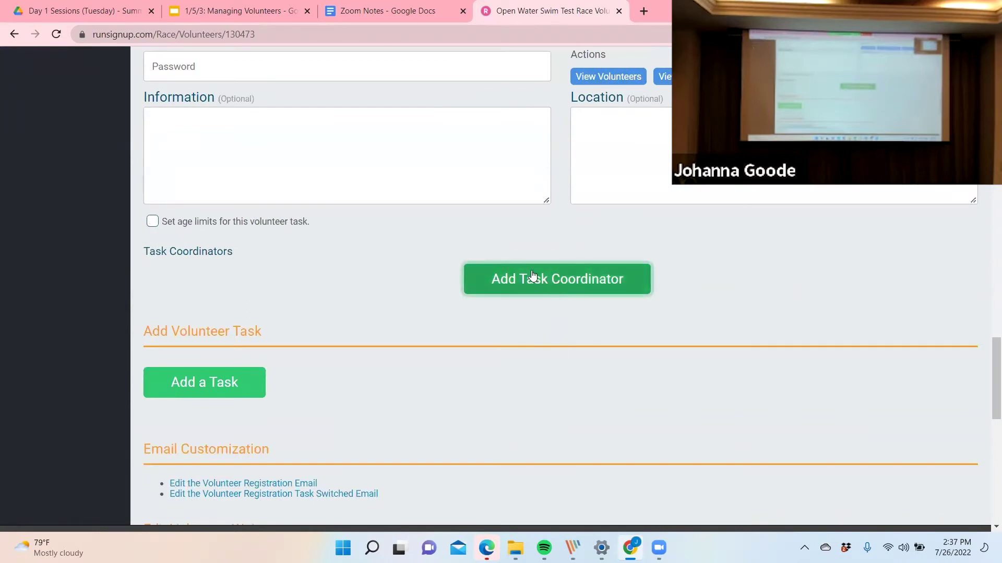
- Examine the sections for adding a volunteer task and customizing the volunteer registration emails
{"action": "scroll", "coordinate": [412, 314], "scroll_direction": "down", "scroll_amount": 2}
{"action": "scroll", "coordinate": [412, 314], "scroll_direction": "down", "scroll_amount": 1}
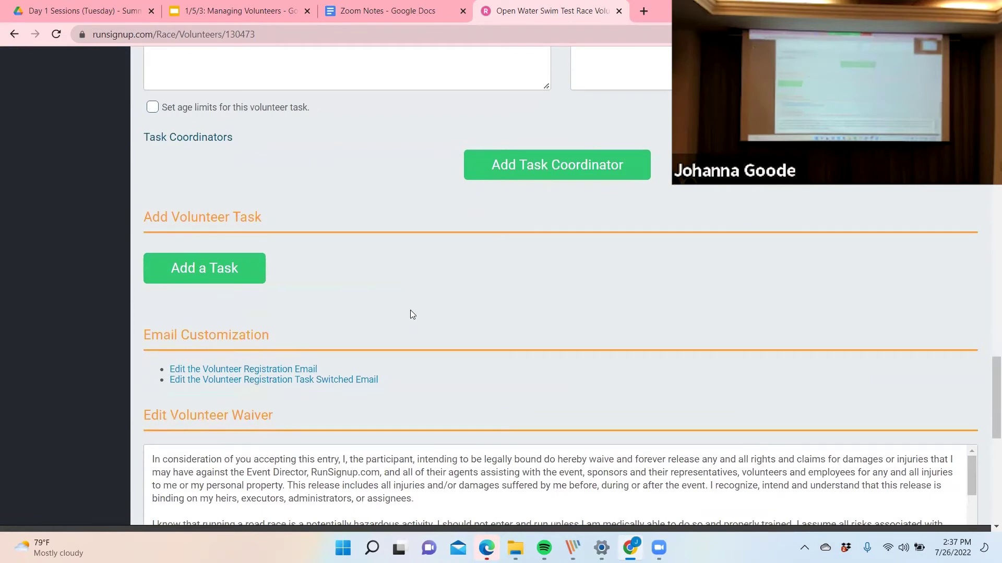
{"action": "scroll", "coordinate": [412, 314], "scroll_direction": "up", "scroll_amount": 1}
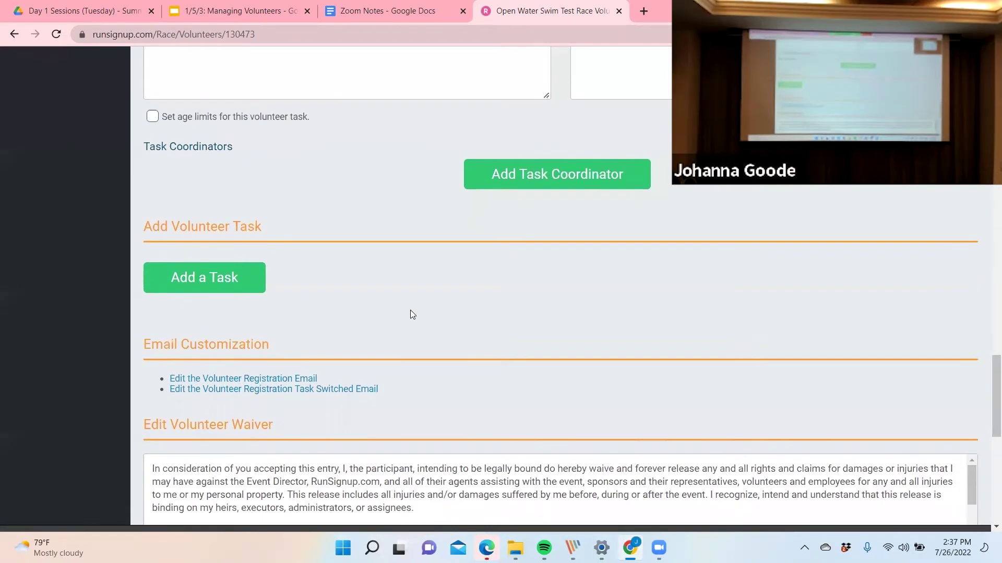
{"action": "scroll", "coordinate": [410, 310], "scroll_direction": "up", "scroll_amount": 1}
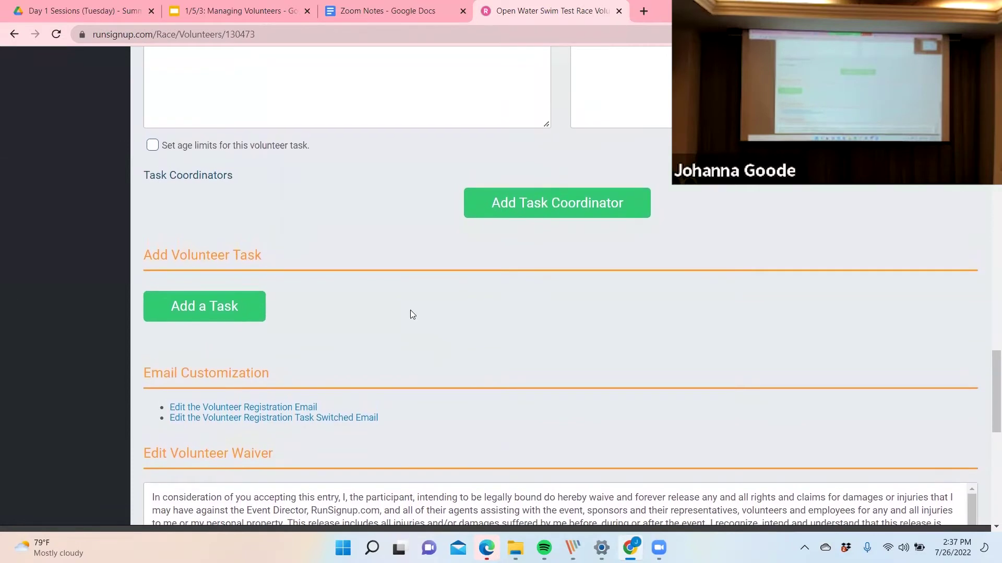
{"action": "scroll", "coordinate": [410, 310], "scroll_direction": "up", "scroll_amount": 1}
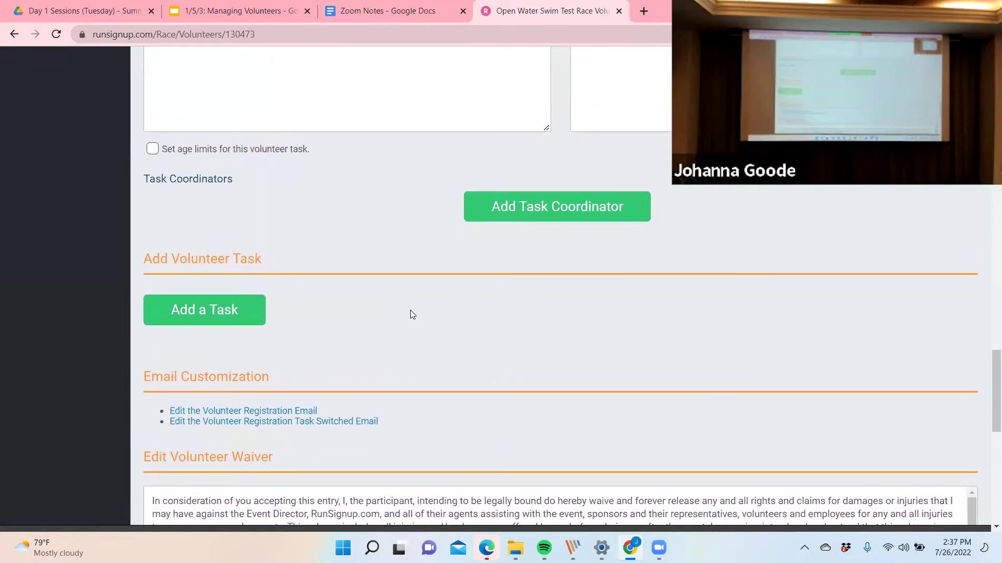
{"action": "scroll", "coordinate": [410, 309], "scroll_direction": "up", "scroll_amount": 1}
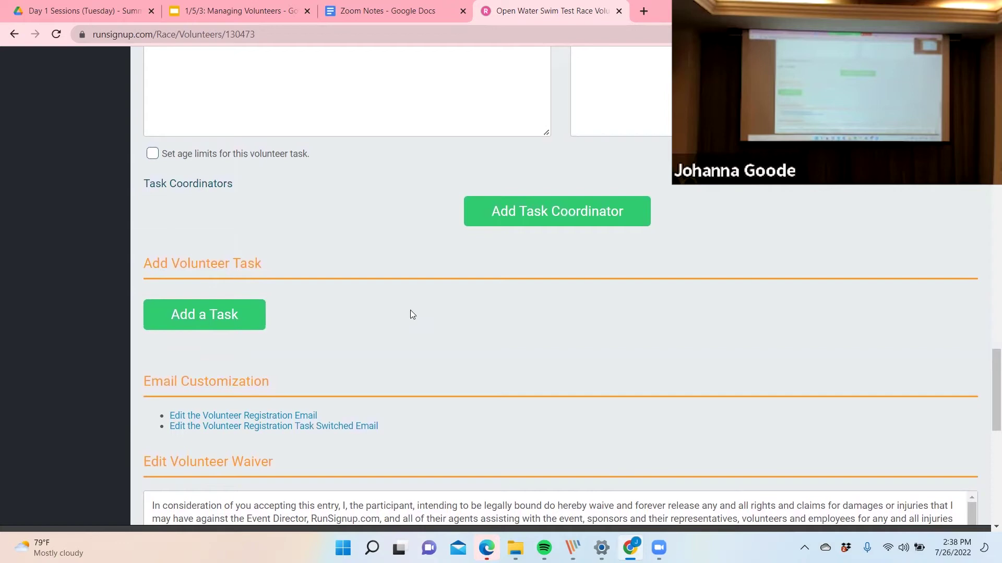
- Review the volunteer waiver and advanced registration options, and save the task setup to continue to Timeslots & Resources
{"action": "scroll", "coordinate": [410, 313], "scroll_direction": "down", "scroll_amount": 5}
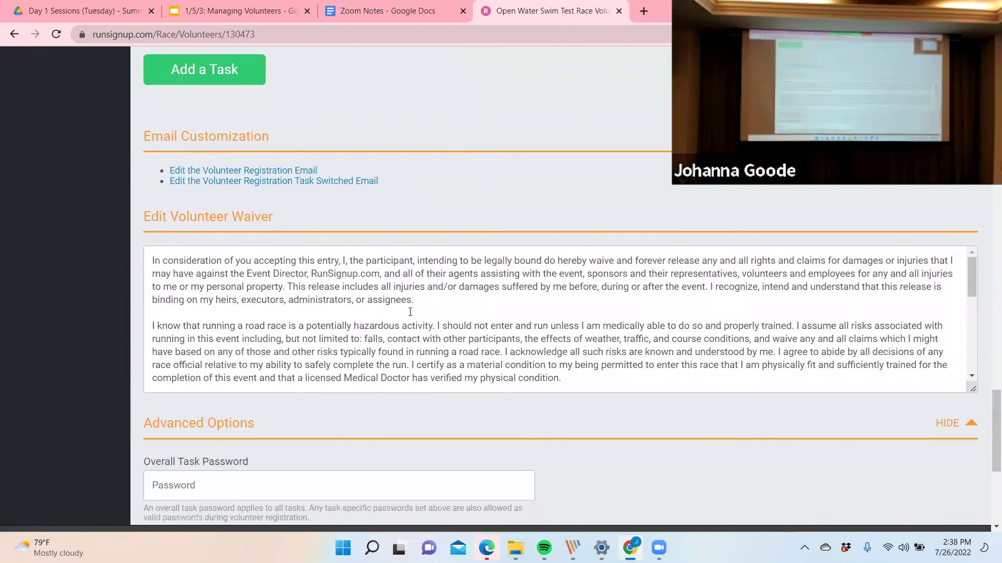
{"action": "scroll", "coordinate": [410, 312], "scroll_direction": "down", "scroll_amount": 1}
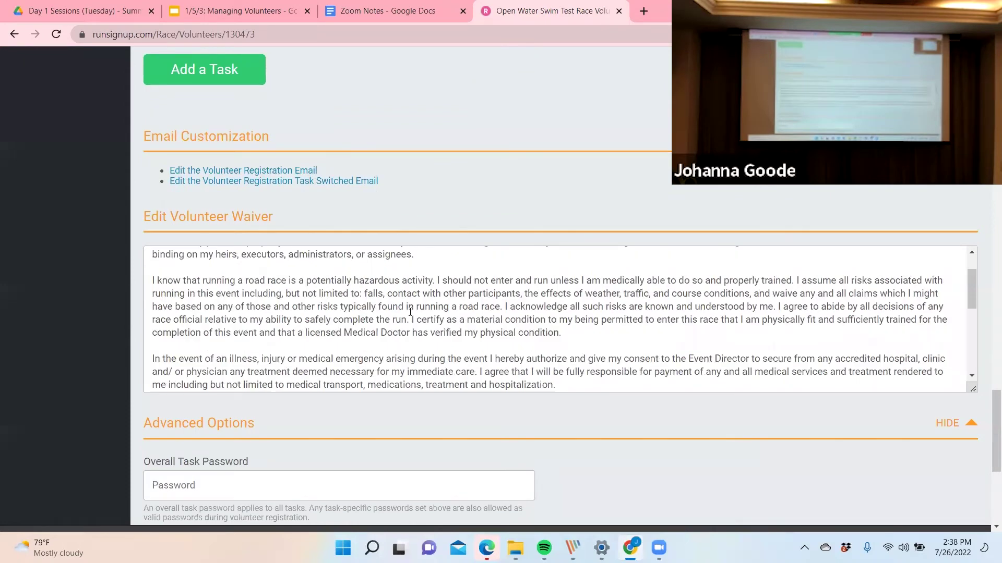
{"action": "scroll", "coordinate": [410, 312], "scroll_direction": "down", "scroll_amount": 1}
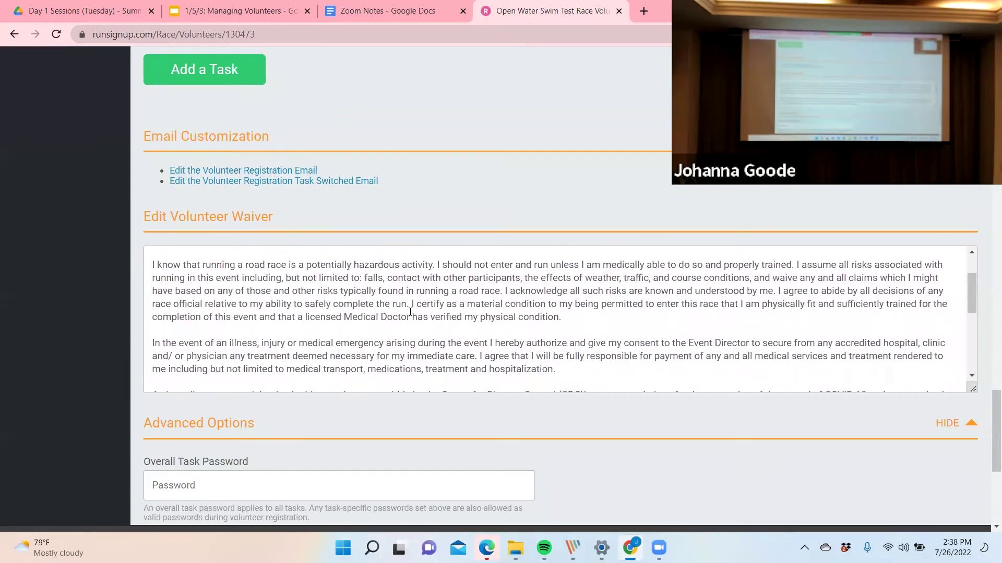
{"action": "scroll", "coordinate": [410, 312], "scroll_direction": "down", "scroll_amount": 2}
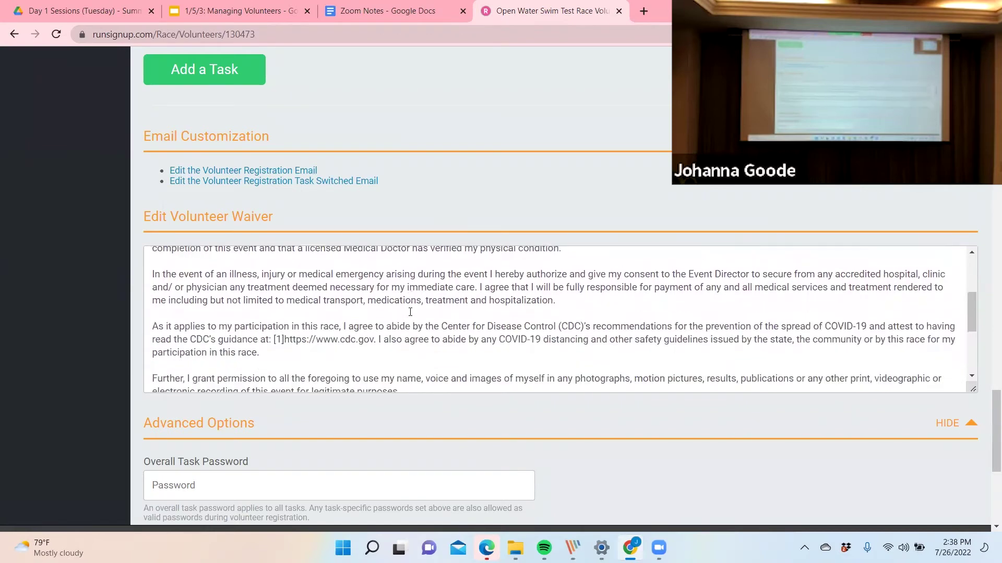
{"action": "scroll", "coordinate": [425, 163], "scroll_direction": "down", "scroll_amount": 3}
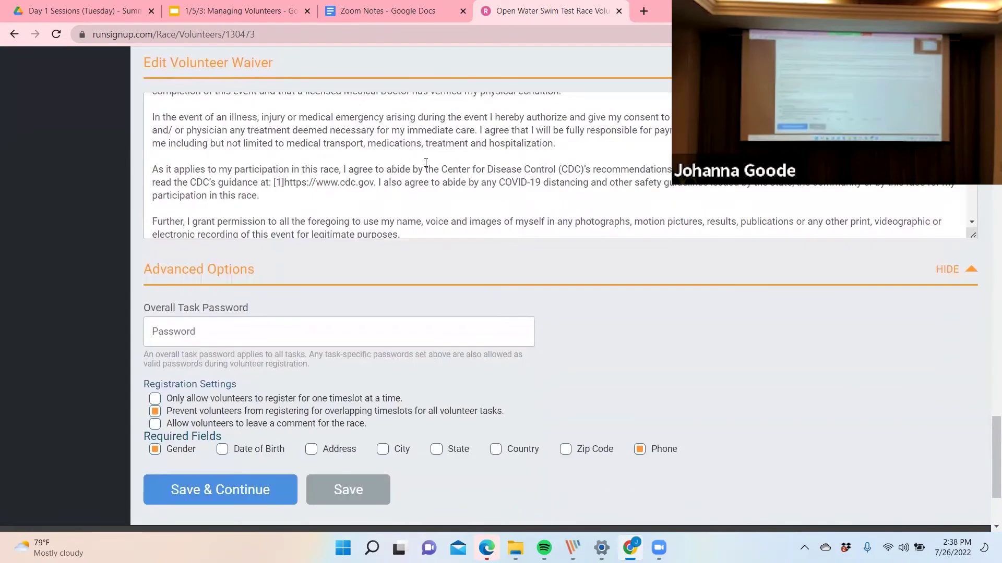
{"action": "scroll", "coordinate": [578, 308], "scroll_direction": "down", "scroll_amount": 3}
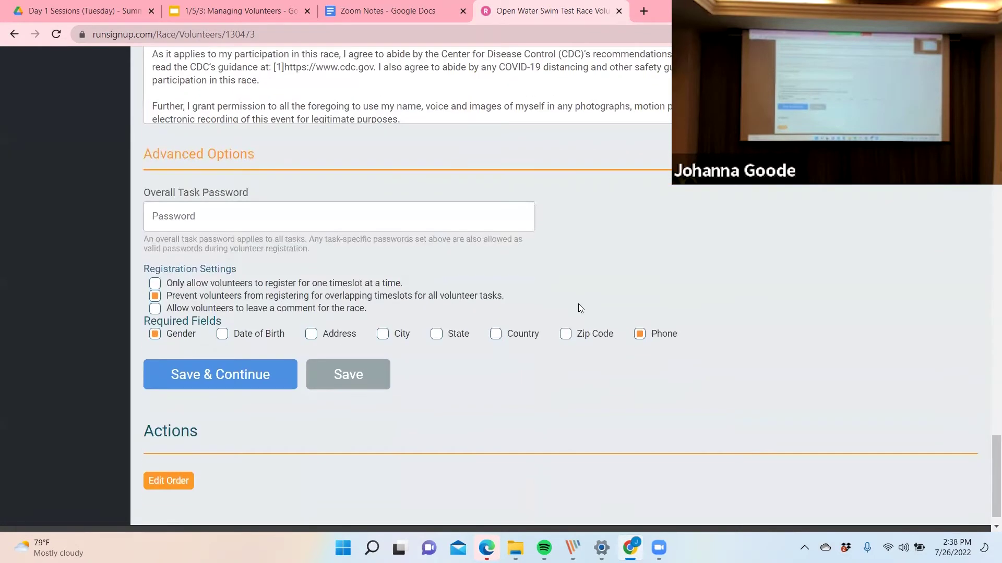
{"action": "scroll", "coordinate": [578, 307], "scroll_direction": "down", "scroll_amount": 1}
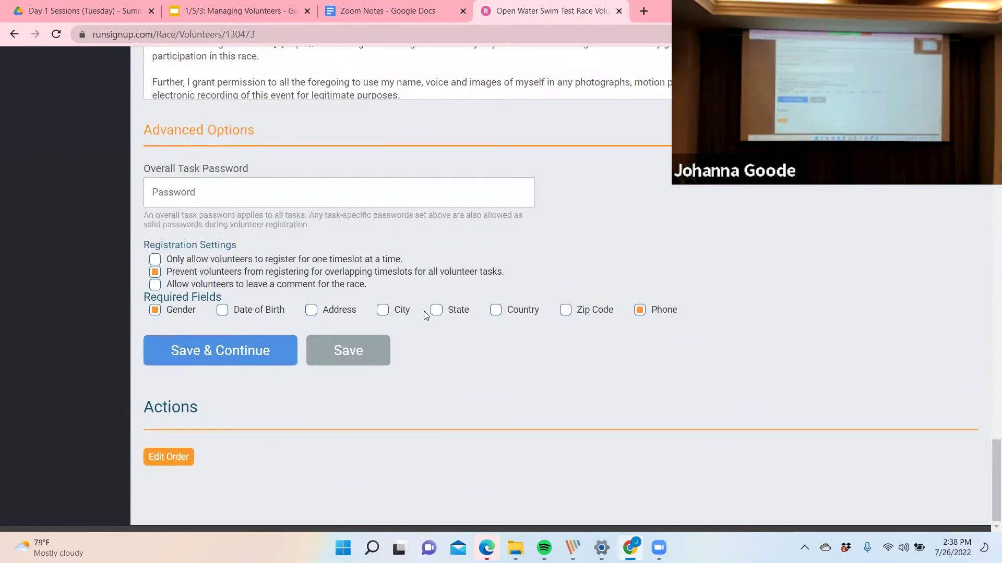
{"action": "left_click", "coordinate": [236, 352]}
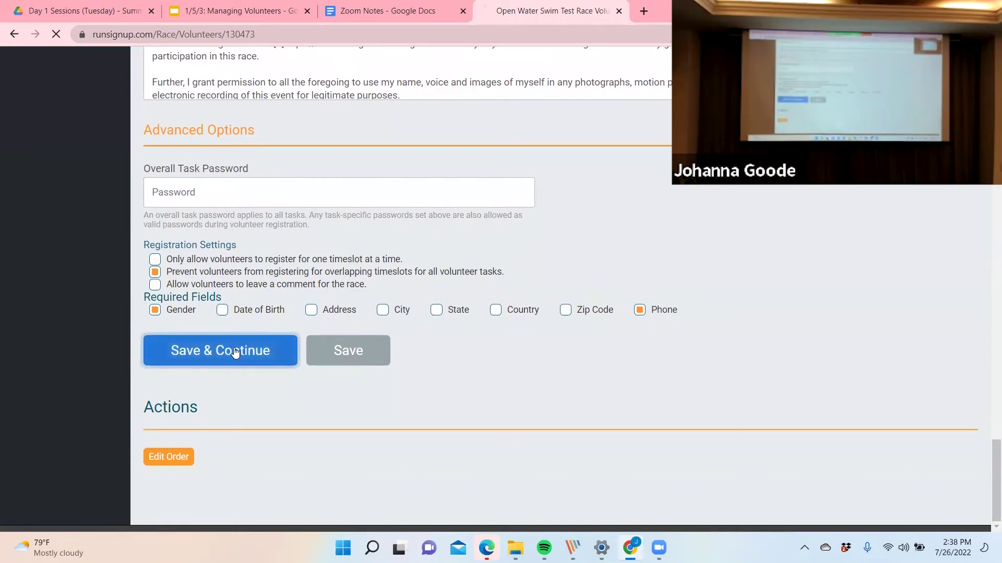
- Examine the volunteers needed, timeslots and resources needed for Water Station 1 and Water Station 2
{"action": "scroll", "coordinate": [235, 353], "scroll_direction": "down", "scroll_amount": 2}
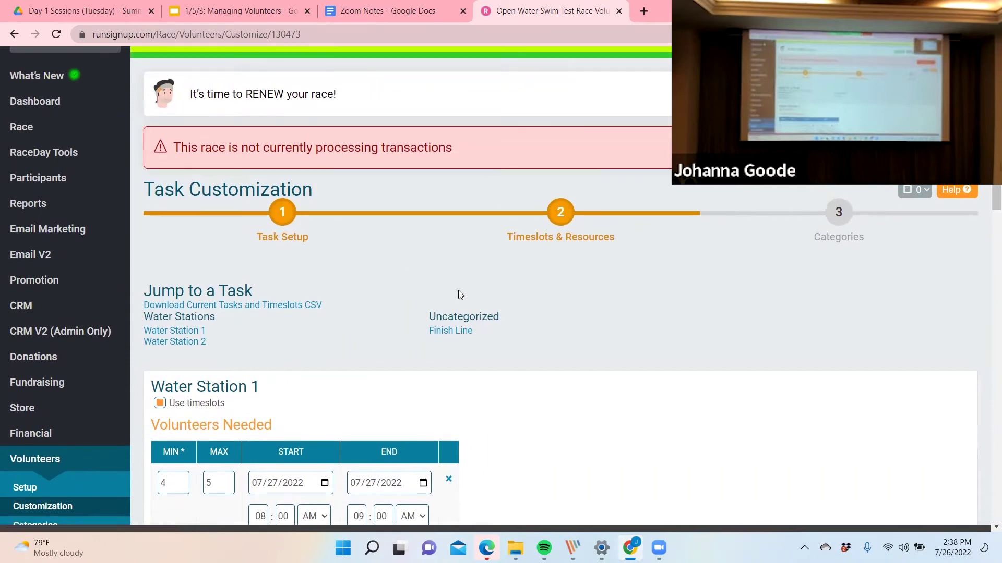
{"action": "scroll", "coordinate": [515, 392], "scroll_direction": "down", "scroll_amount": 3}
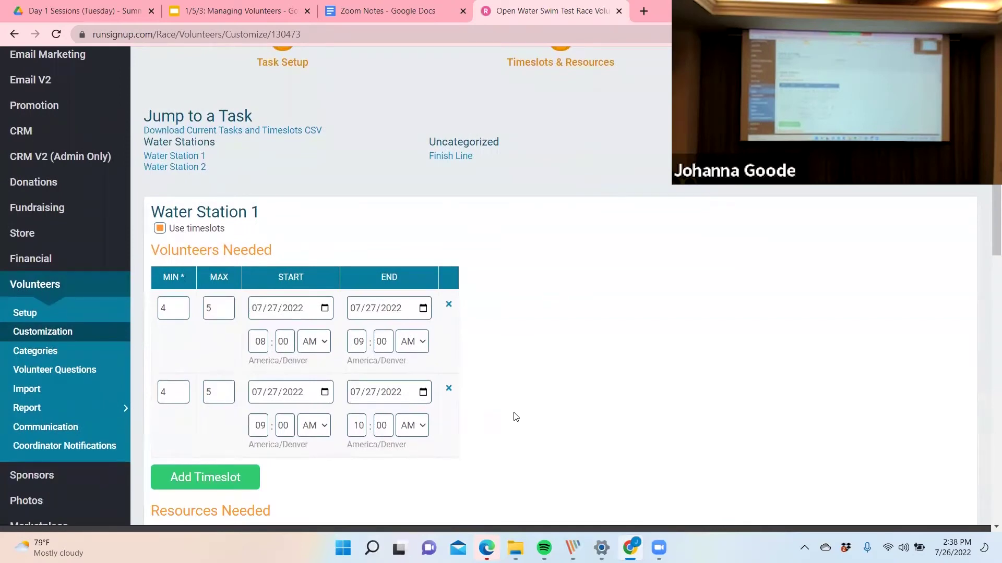
{"action": "scroll", "coordinate": [516, 417], "scroll_direction": "down", "scroll_amount": 2}
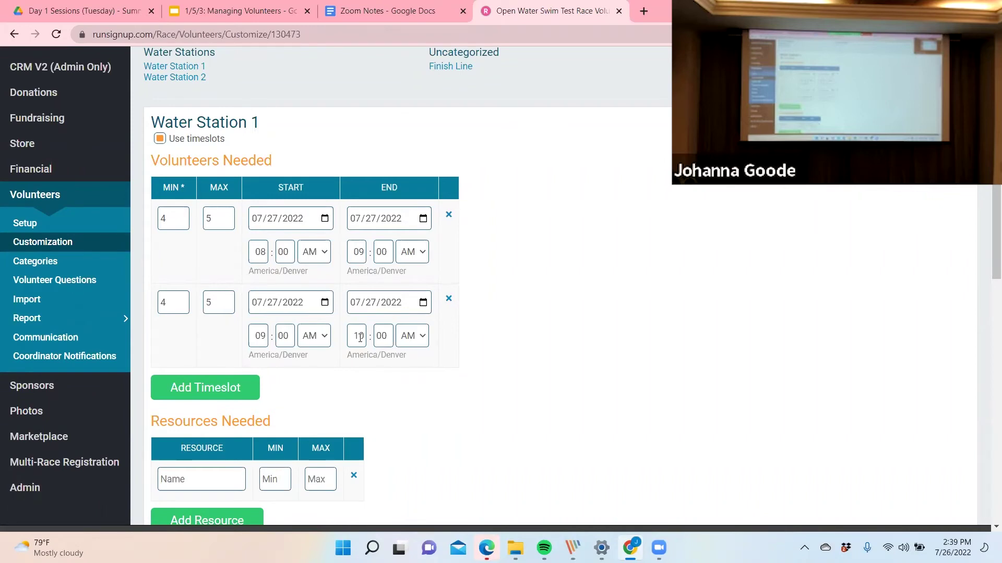
{"action": "scroll", "coordinate": [360, 337], "scroll_direction": "down", "scroll_amount": 1}
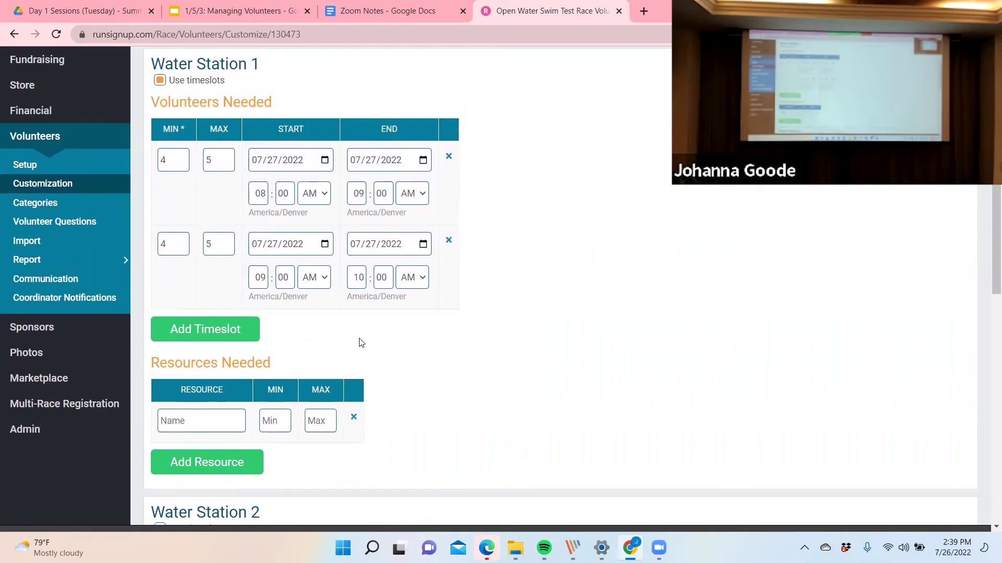
{"action": "scroll", "coordinate": [360, 342], "scroll_direction": "down", "scroll_amount": 2}
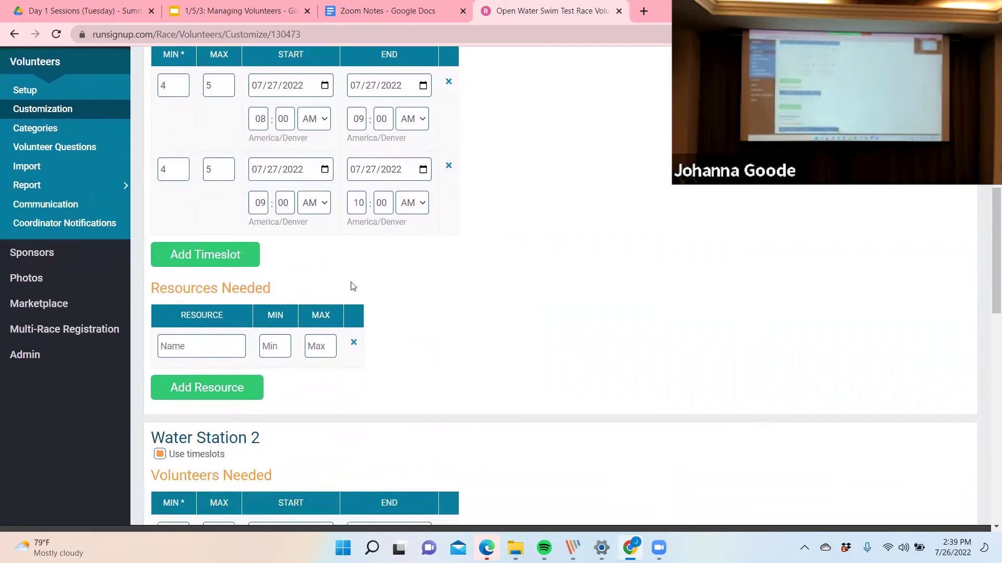
{"action": "scroll", "coordinate": [390, 293], "scroll_direction": "down", "scroll_amount": 2}
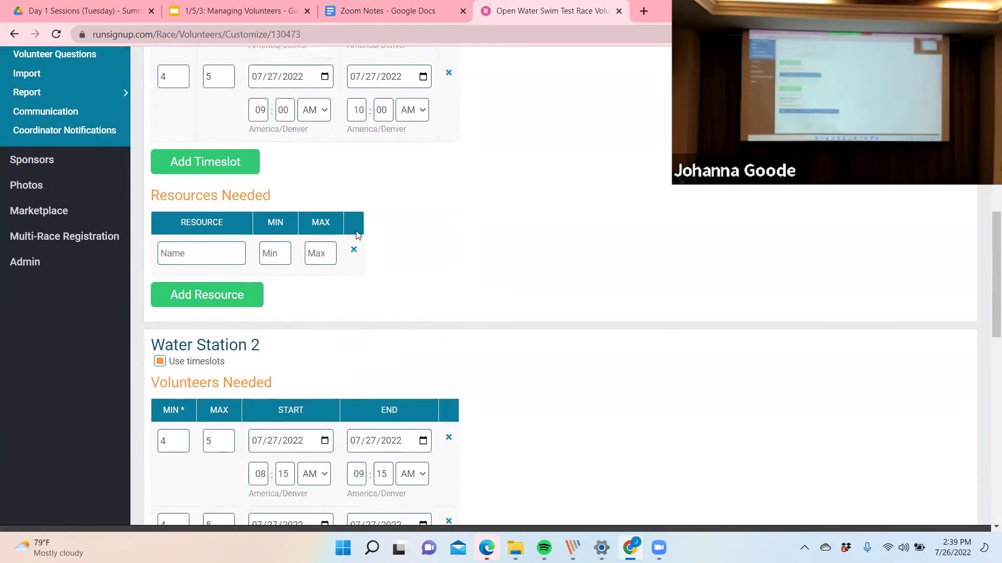
{"action": "scroll", "coordinate": [357, 233], "scroll_direction": "down", "scroll_amount": 4}
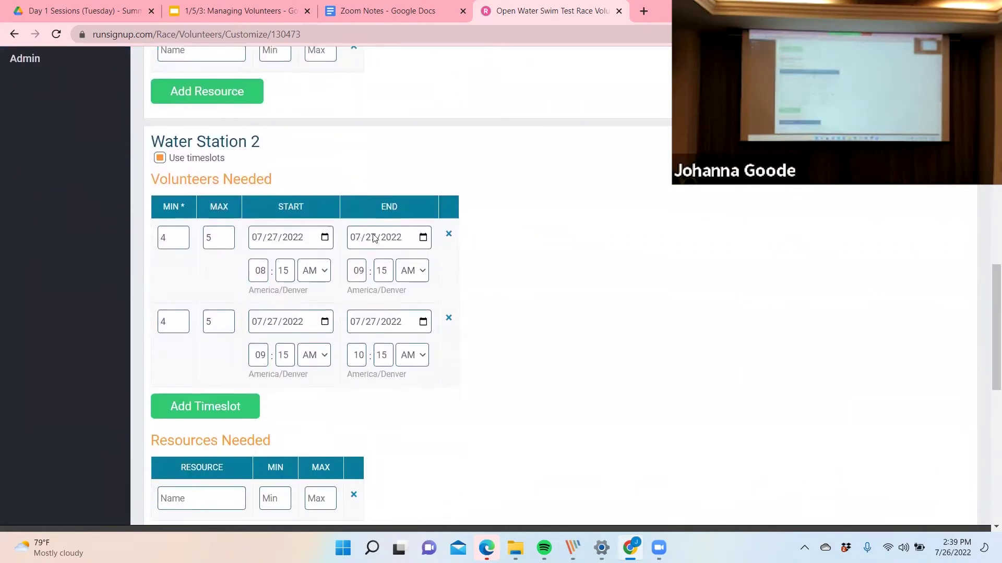
{"action": "scroll", "coordinate": [517, 301], "scroll_direction": "down", "scroll_amount": 1}
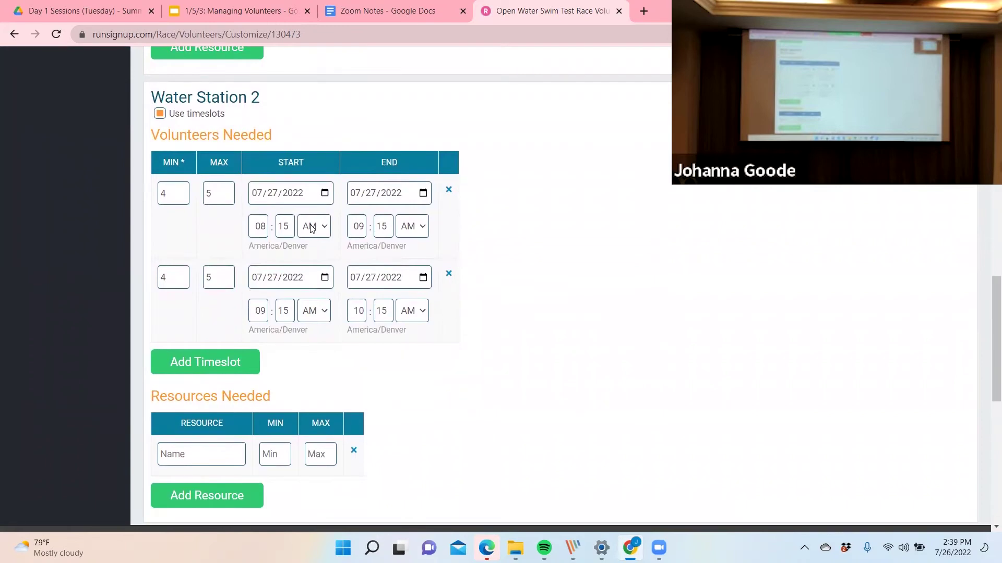
- Review the Finish Line volunteers, timeslots and resources needed, and save the settings to continue to Categories
{"action": "scroll", "coordinate": [311, 228], "scroll_direction": "down", "scroll_amount": 7}
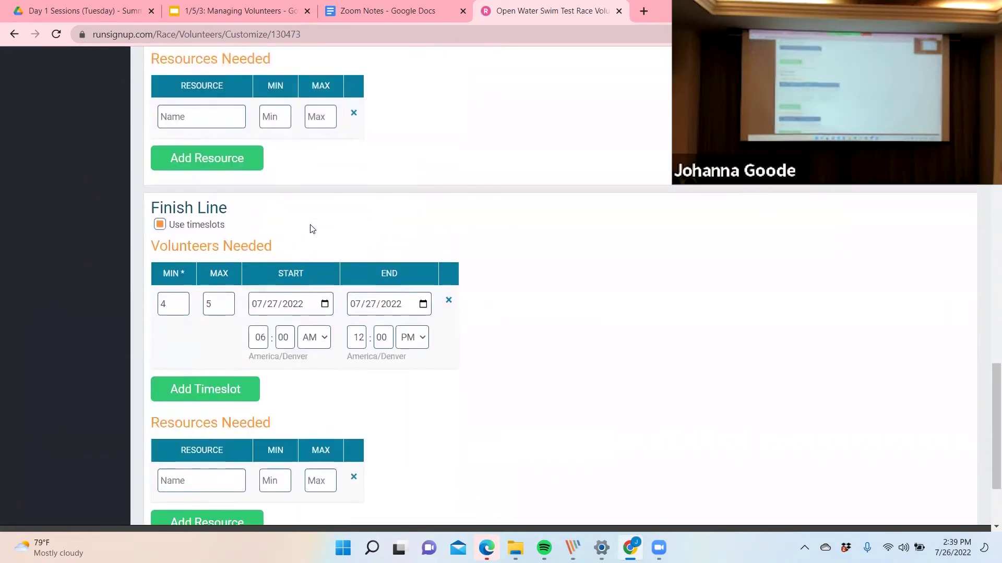
{"action": "scroll", "coordinate": [311, 228], "scroll_direction": "down", "scroll_amount": 2}
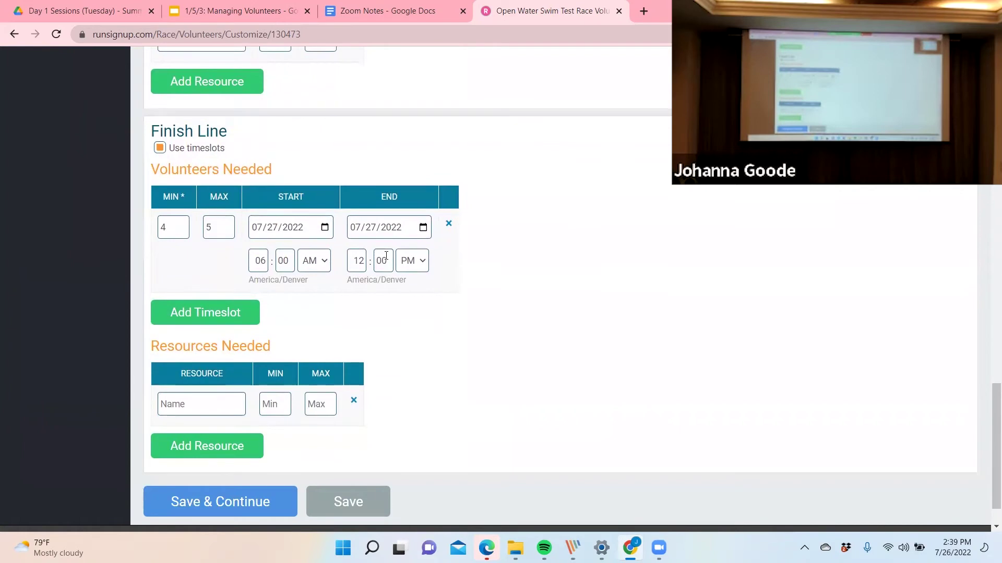
{"action": "scroll", "coordinate": [493, 264], "scroll_direction": "down", "scroll_amount": 1}
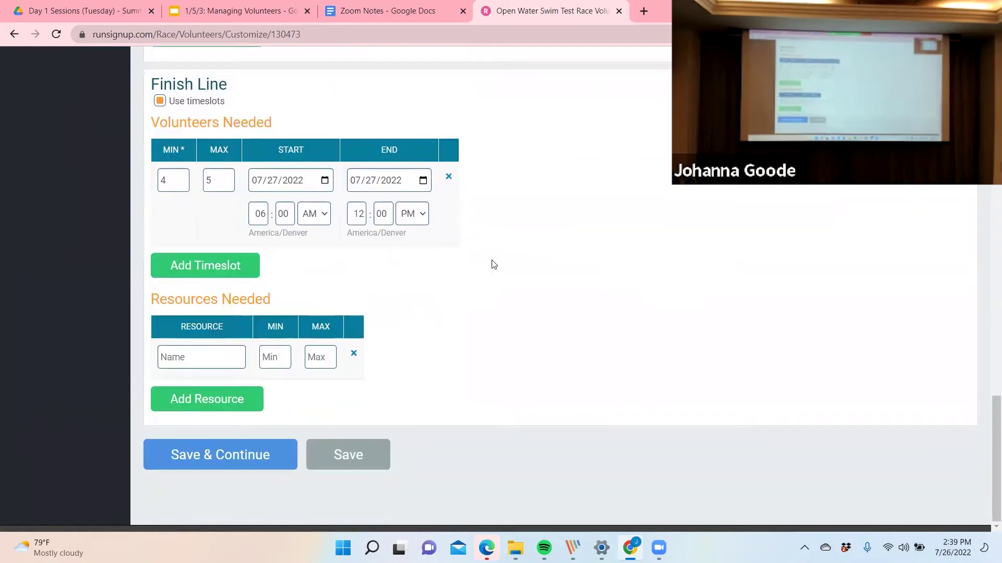
{"action": "left_click", "coordinate": [202, 455]}
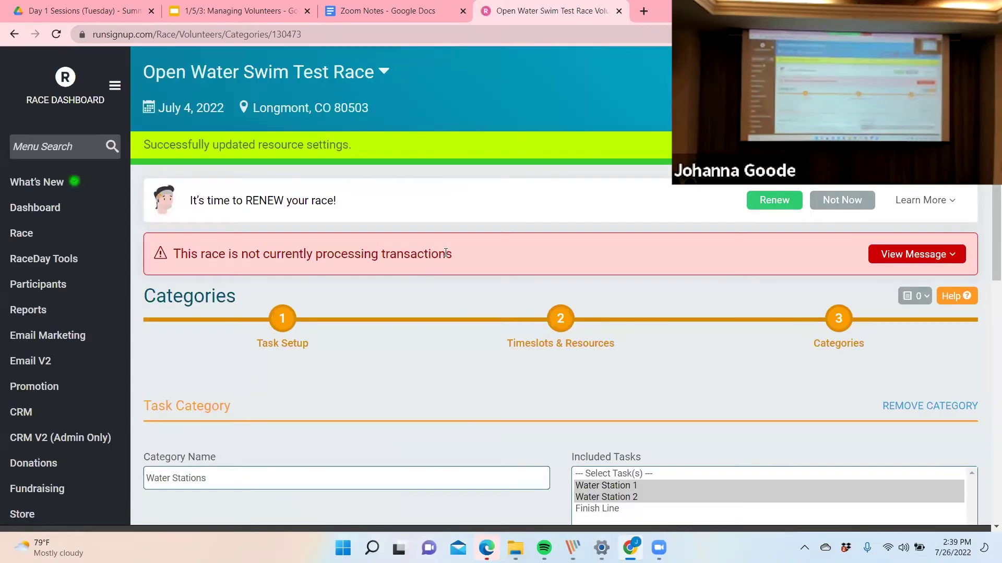
- Select both Water Station 1 and Water Station 2 as the included tasks of the Water Stations category
{"action": "scroll", "coordinate": [427, 379], "scroll_direction": "down", "scroll_amount": 4}
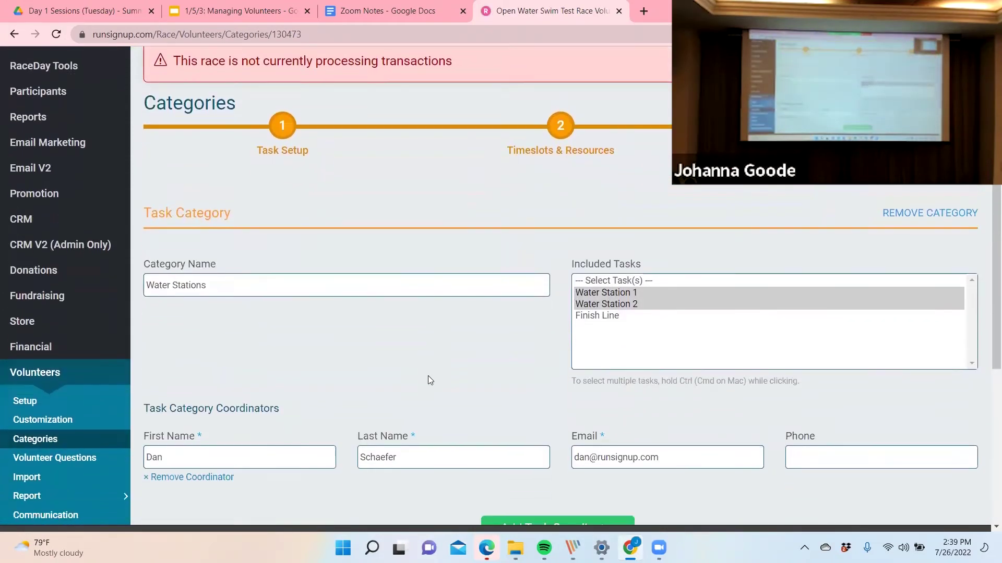
{"action": "scroll", "coordinate": [427, 380], "scroll_direction": "down", "scroll_amount": 2}
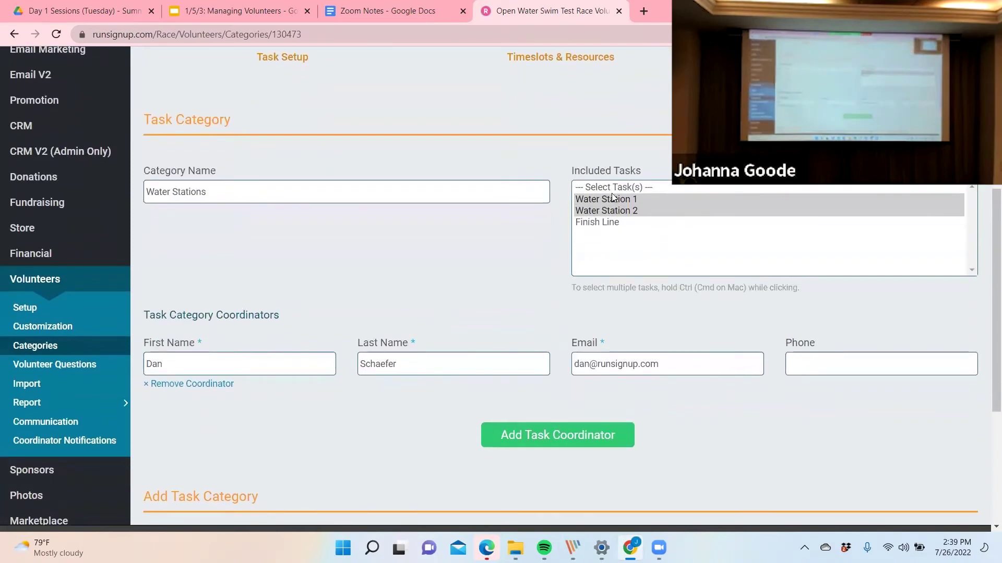
{"action": "left_click", "coordinate": [598, 225]}
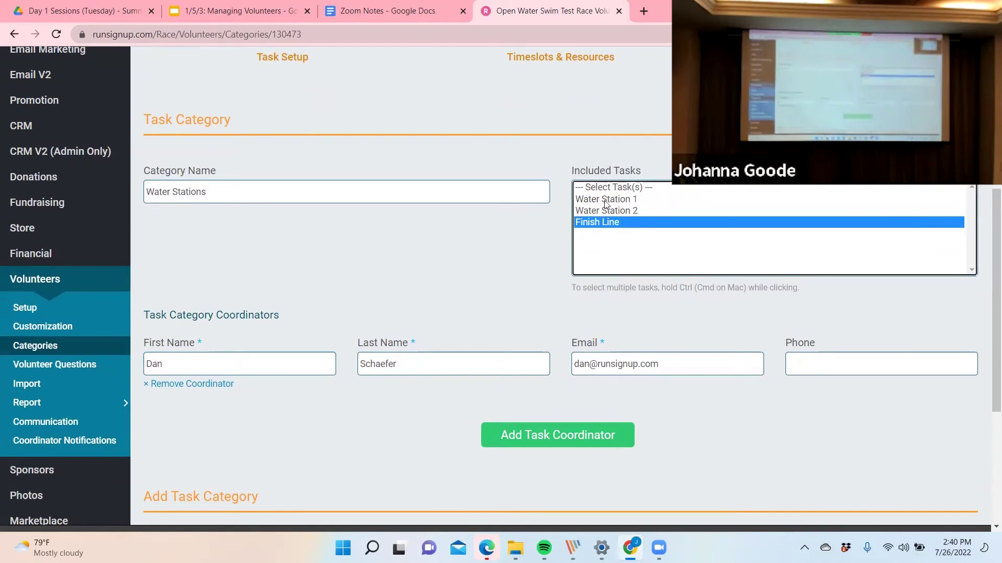
{"action": "left_click", "coordinate": [604, 200]}
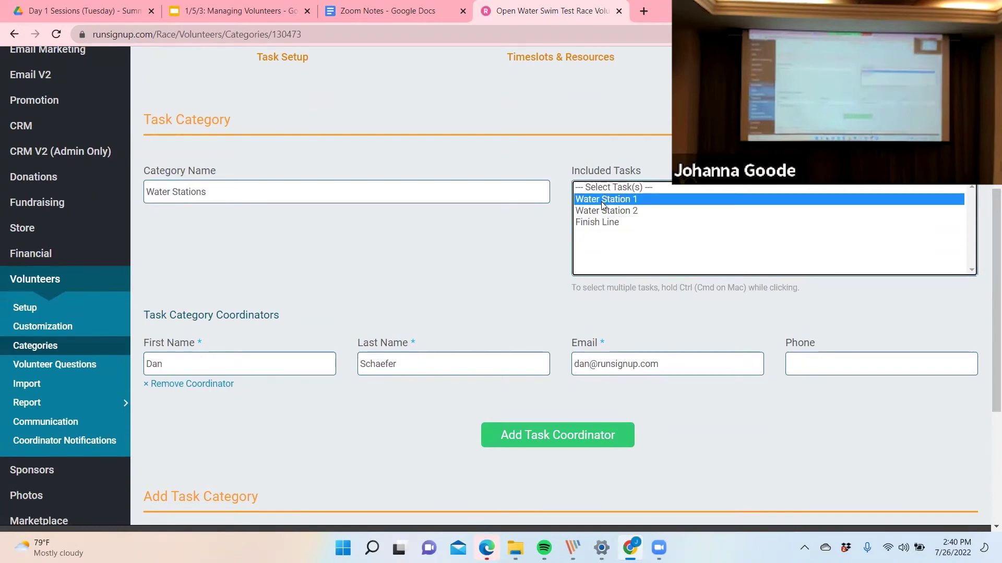
{"action": "left_click", "coordinate": [597, 211], "text": "ctrl"}
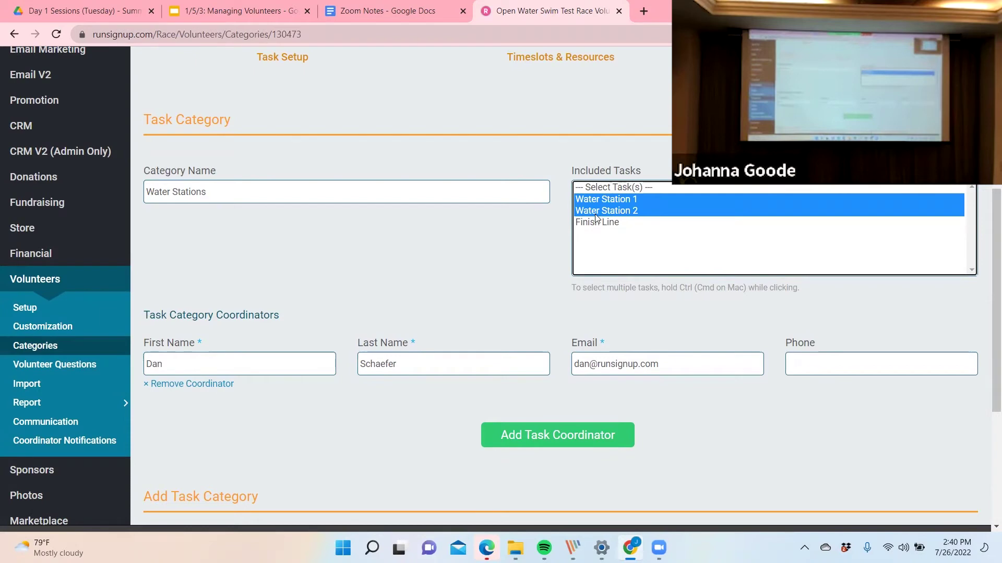
{"action": "left_click", "coordinate": [470, 237]}
- Review the task category coordinator and the option for adding a task category, and save the categories
{"action": "scroll", "coordinate": [470, 237], "scroll_direction": "up", "scroll_amount": 1}
{"action": "scroll", "coordinate": [472, 241], "scroll_direction": "up", "scroll_amount": 2}
{"action": "scroll", "coordinate": [472, 241], "scroll_direction": "down", "scroll_amount": 4}
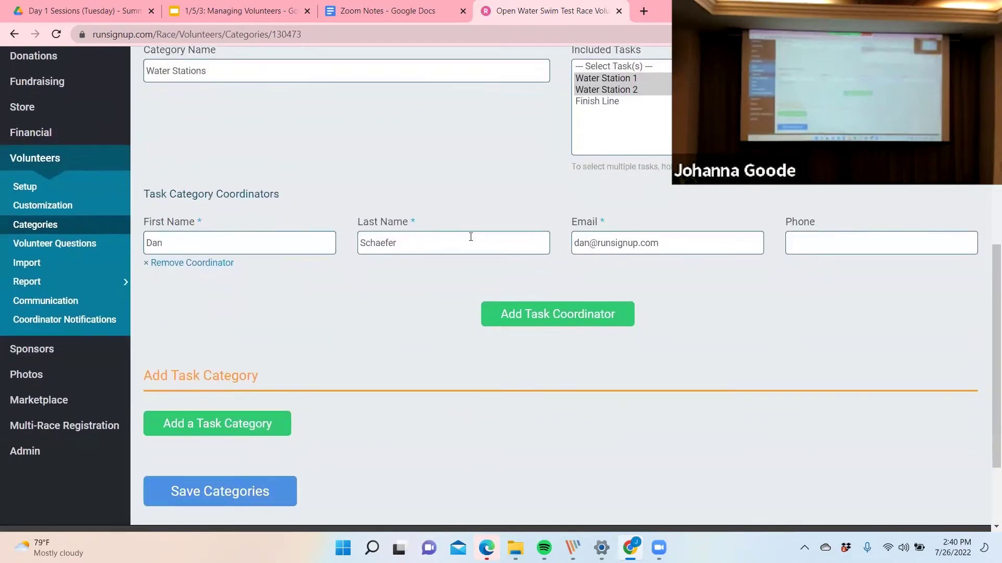
{"action": "scroll", "coordinate": [470, 236], "scroll_direction": "up", "scroll_amount": 2}
{"action": "scroll", "coordinate": [471, 237], "scroll_direction": "down", "scroll_amount": 1}
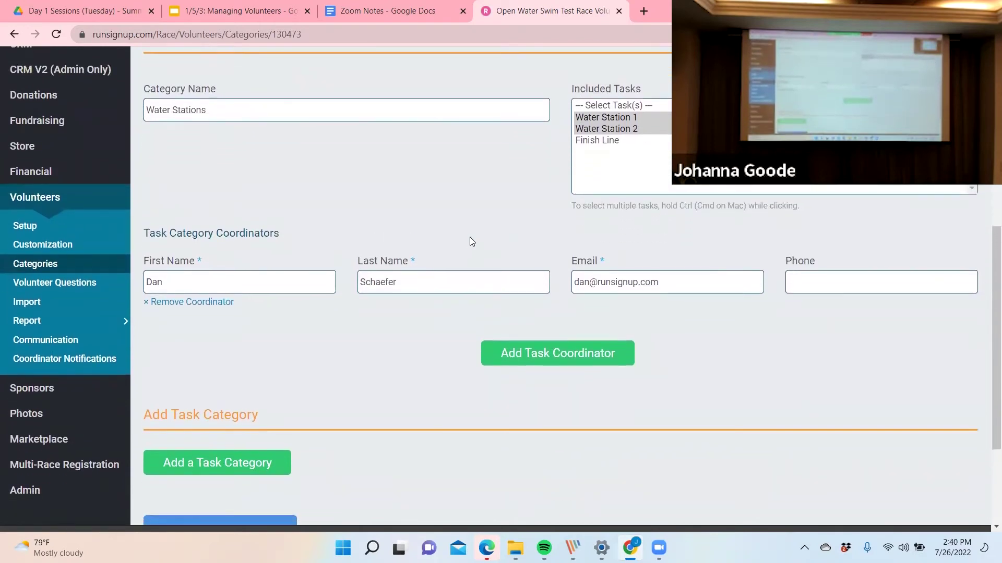
{"action": "scroll", "coordinate": [469, 241], "scroll_direction": "up", "scroll_amount": 1}
{"action": "scroll", "coordinate": [469, 241], "scroll_direction": "down", "scroll_amount": 3}
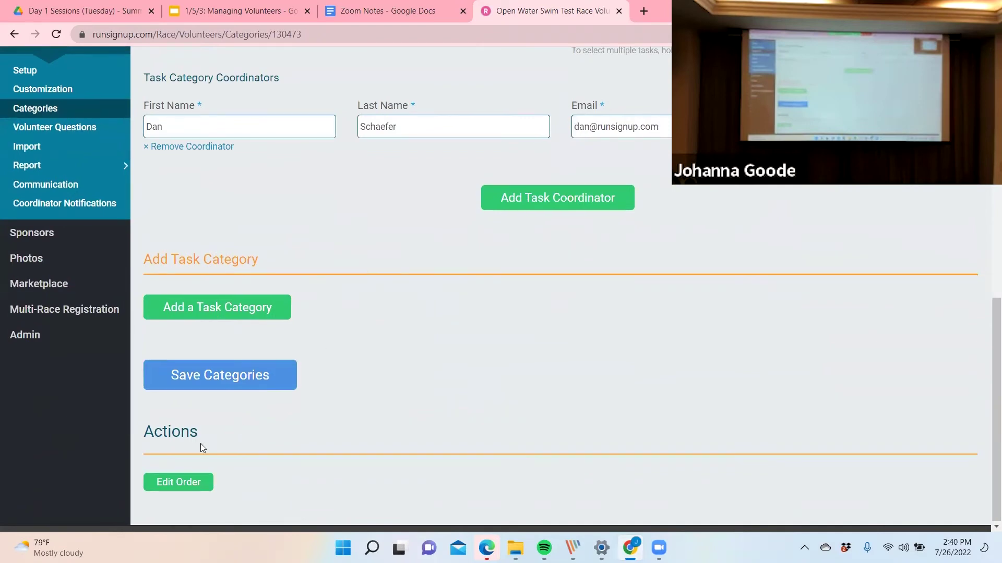
{"action": "left_click", "coordinate": [268, 378]}
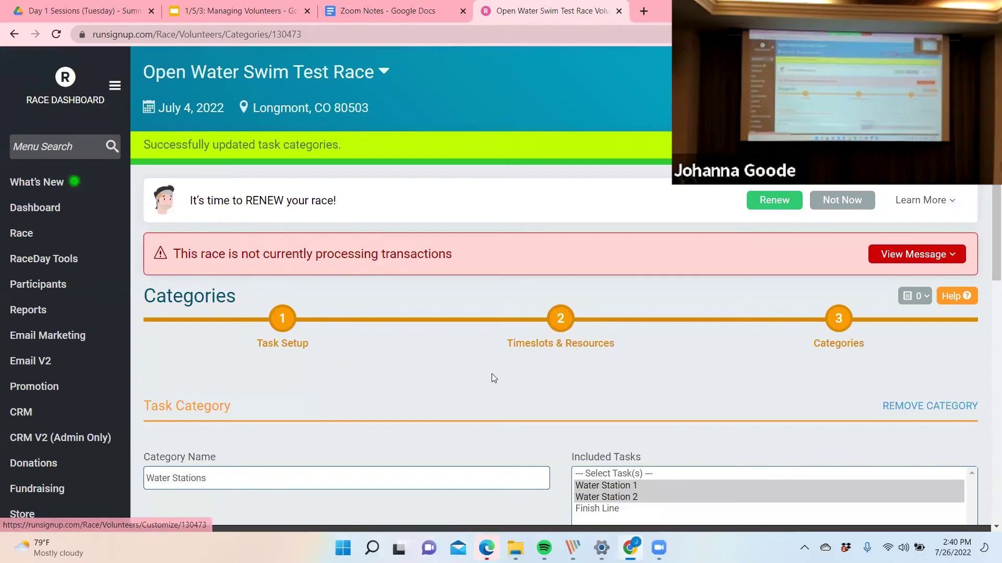
- Open the race's public website and go to its volunteer sign-up page
{"action": "scroll", "coordinate": [492, 374], "scroll_direction": "down", "scroll_amount": 1}
{"action": "scroll", "coordinate": [491, 374], "scroll_direction": "up", "scroll_amount": 1}
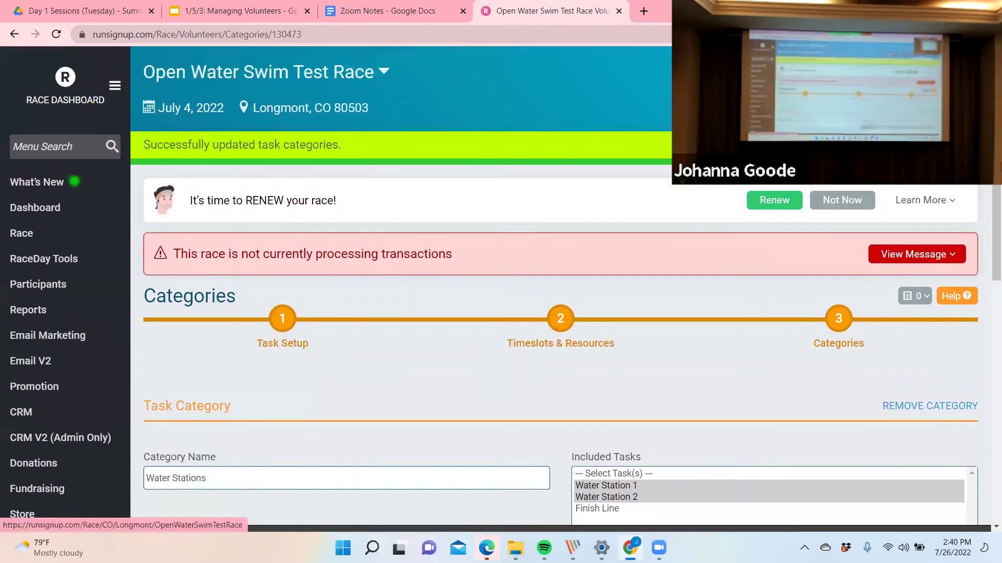
{"action": "left_click", "coordinate": [772, 108]}
{"action": "left_click", "coordinate": [736, 132]}
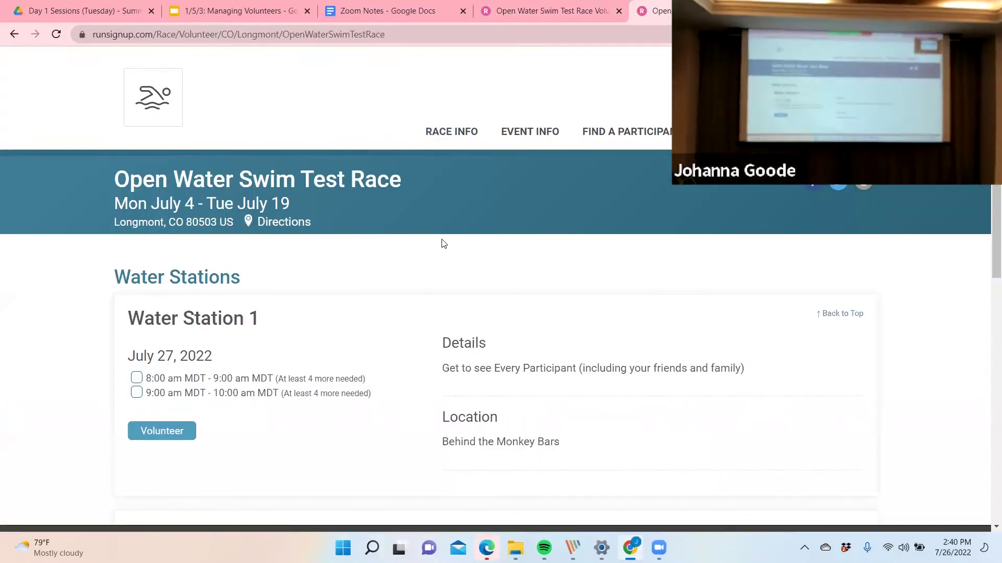
- Examine the Water Stations and Other Tasks groups on the public volunteer page, including their timeslots, details and location
{"action": "scroll", "coordinate": [367, 379], "scroll_direction": "down", "scroll_amount": 1}
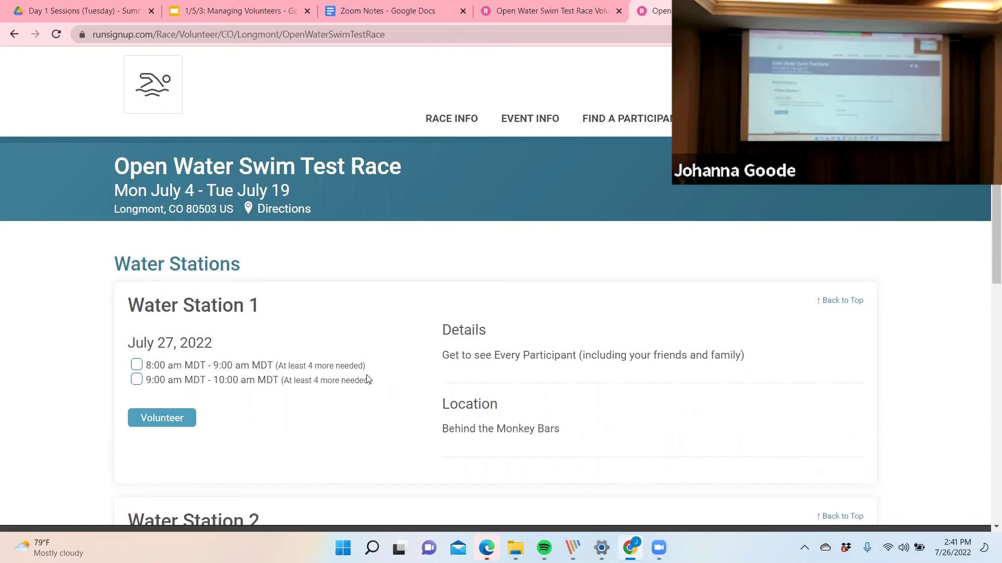
{"action": "scroll", "coordinate": [368, 379], "scroll_direction": "down", "scroll_amount": 4}
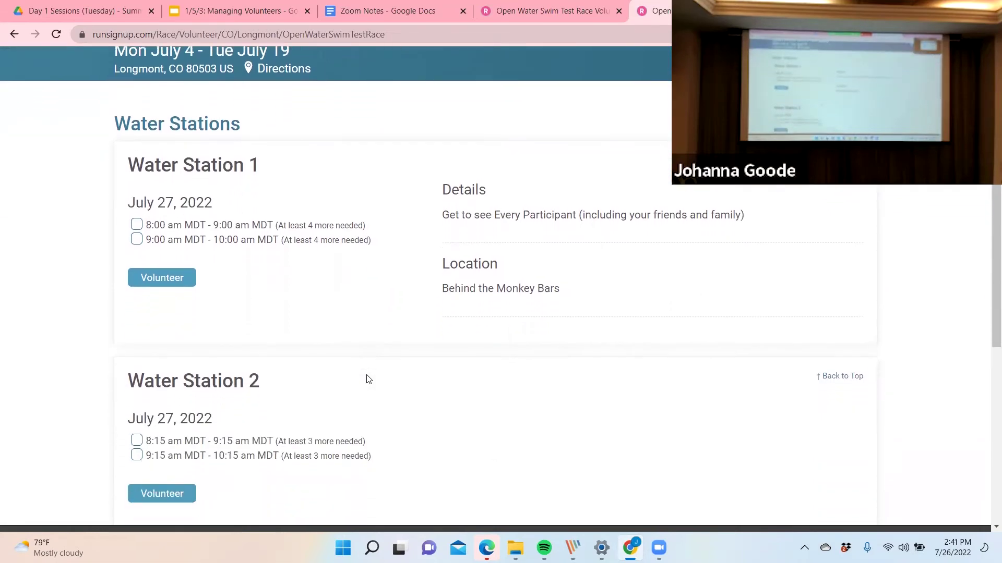
{"action": "scroll", "coordinate": [368, 380], "scroll_direction": "up", "scroll_amount": 1}
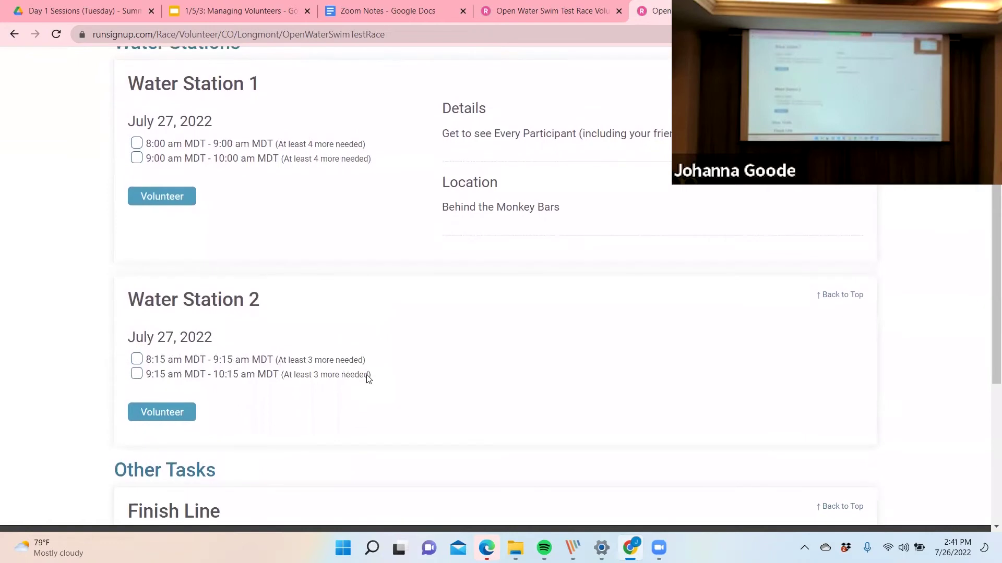
{"action": "scroll", "coordinate": [367, 378], "scroll_direction": "up", "scroll_amount": 1}
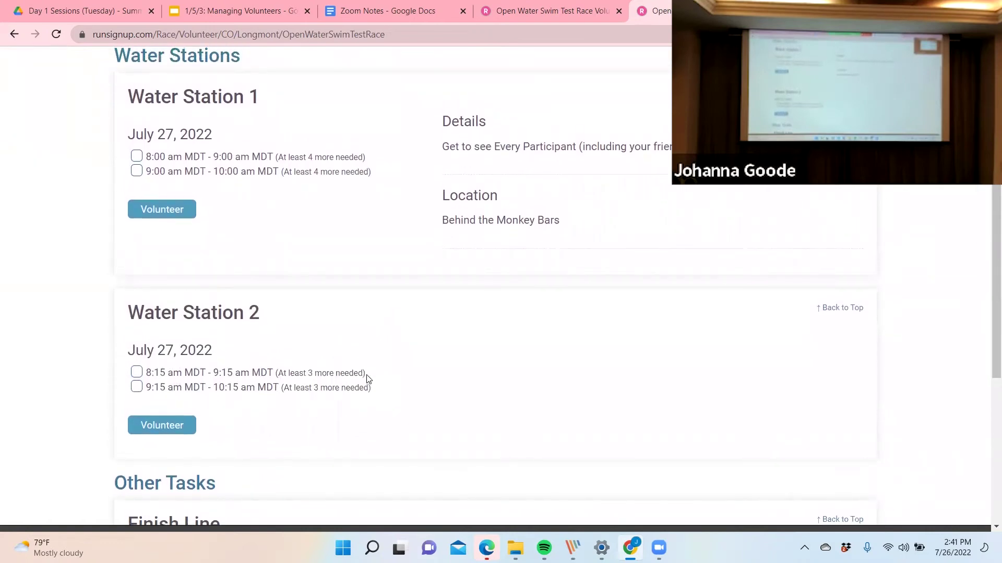
{"action": "scroll", "coordinate": [368, 380], "scroll_direction": "down", "scroll_amount": 1}
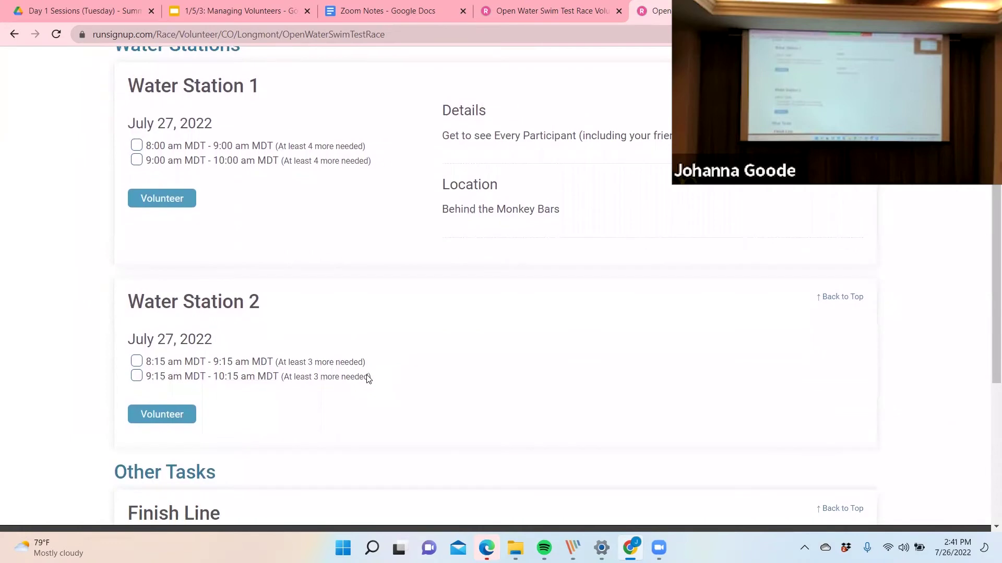
{"action": "scroll", "coordinate": [368, 380], "scroll_direction": "down", "scroll_amount": 1}
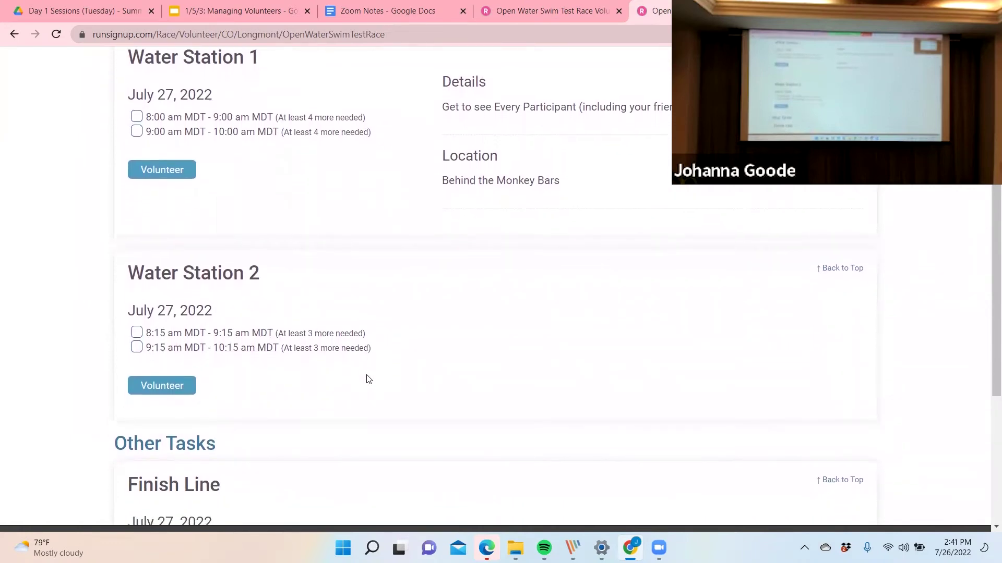
{"action": "scroll", "coordinate": [367, 379], "scroll_direction": "up", "scroll_amount": 2}
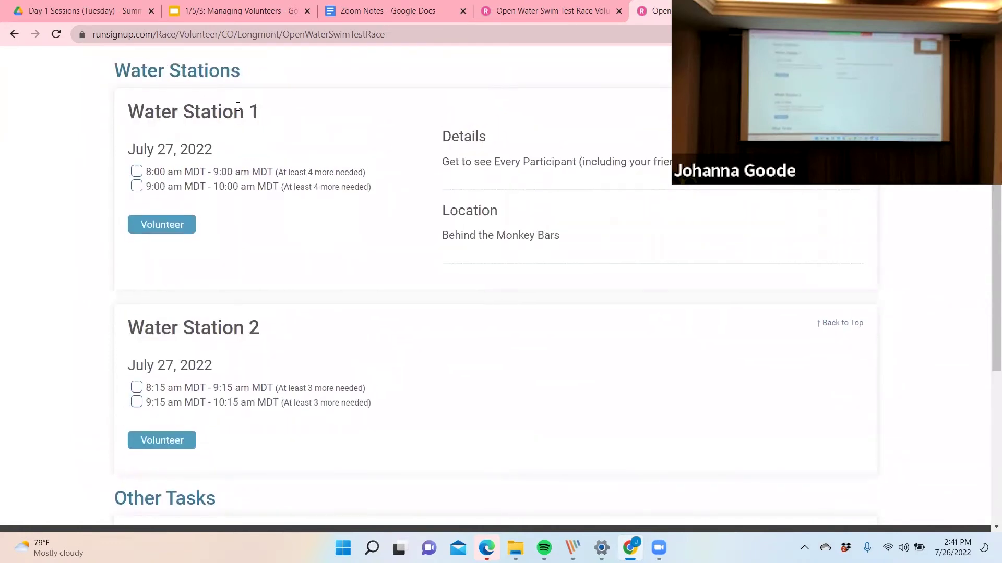
- Sign up for both July 27, 2022 timeslots of Water Station 1, registering the logged-in account holder as the volunteer
{"action": "left_click", "coordinate": [137, 174]}
{"action": "left_click", "coordinate": [136, 190]}
{"action": "left_click", "coordinate": [154, 228]}
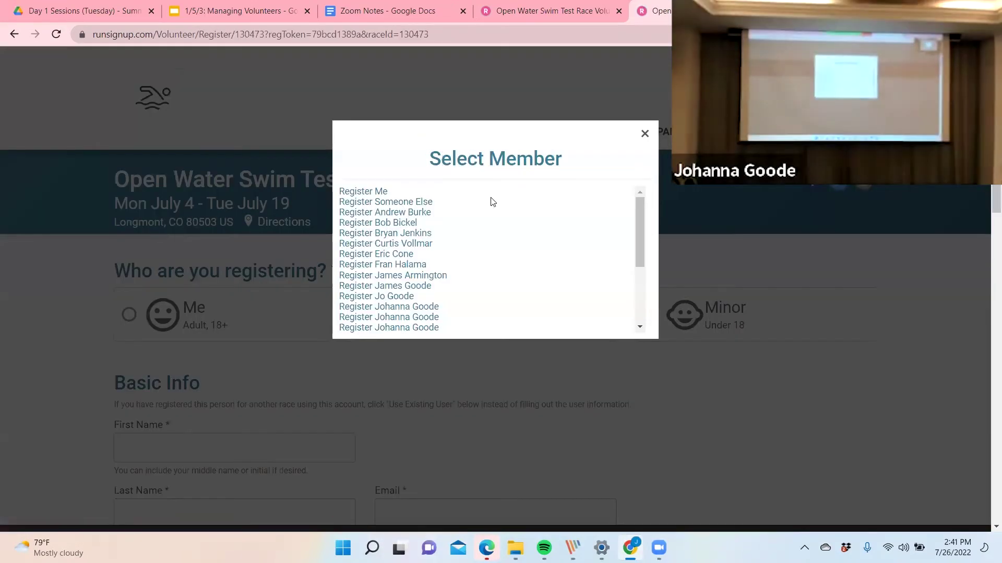
{"action": "left_click", "coordinate": [371, 194]}
- Review the volunteer registration summary, agree to the waiver and continue to the volunteer questions
{"action": "scroll", "coordinate": [392, 311], "scroll_direction": "down", "scroll_amount": 1}
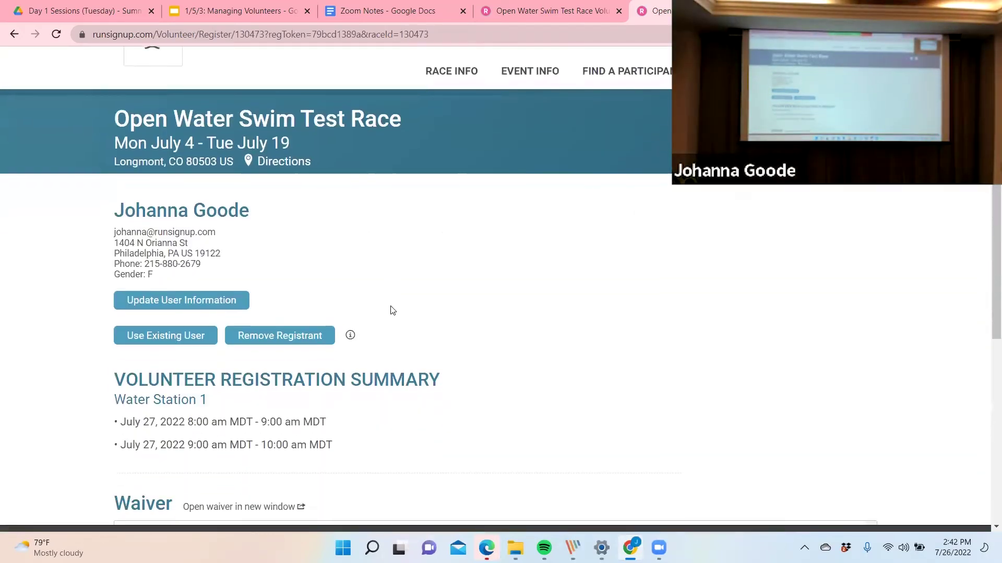
{"action": "scroll", "coordinate": [392, 310], "scroll_direction": "down", "scroll_amount": 6}
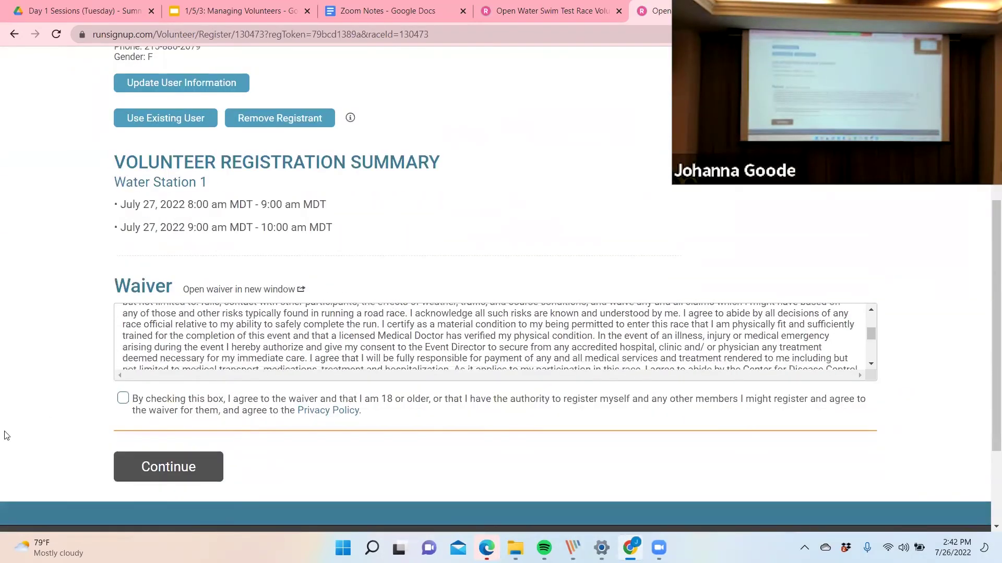
{"action": "left_click", "coordinate": [122, 399]}
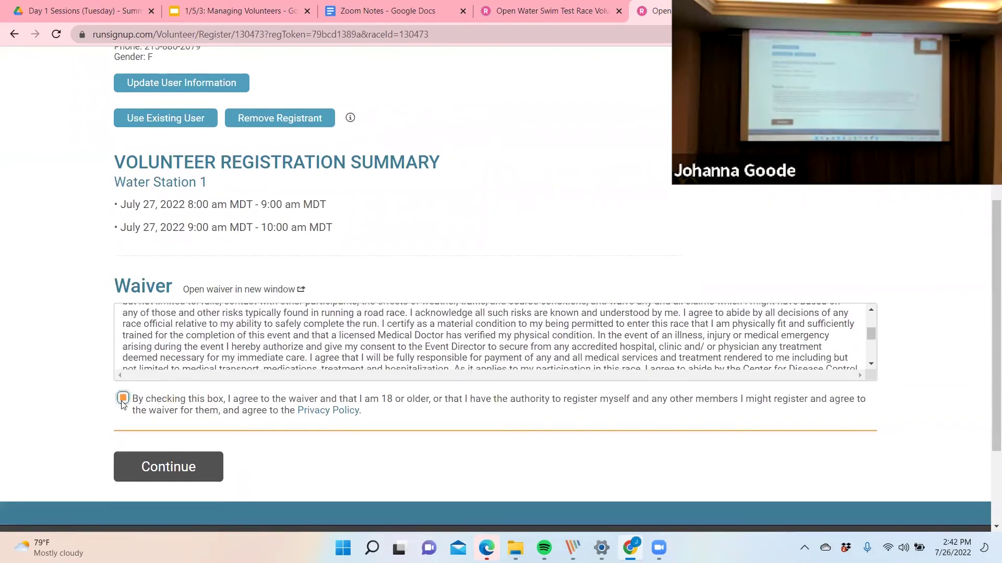
{"action": "left_click", "coordinate": [136, 466]}
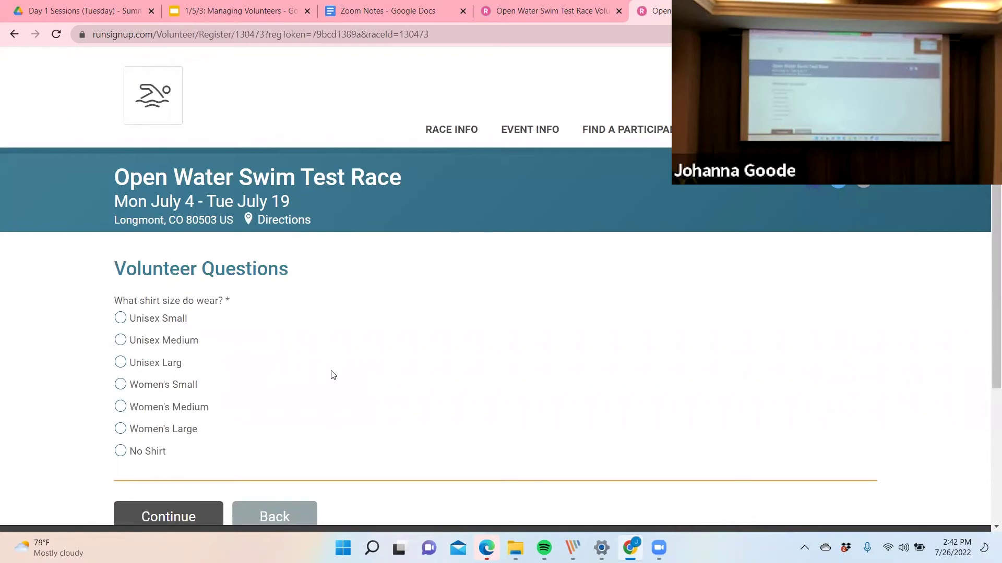
- Answer the required shirt size question with No Shirt and continue to the verification page
{"action": "scroll", "coordinate": [335, 372], "scroll_direction": "down", "scroll_amount": 2}
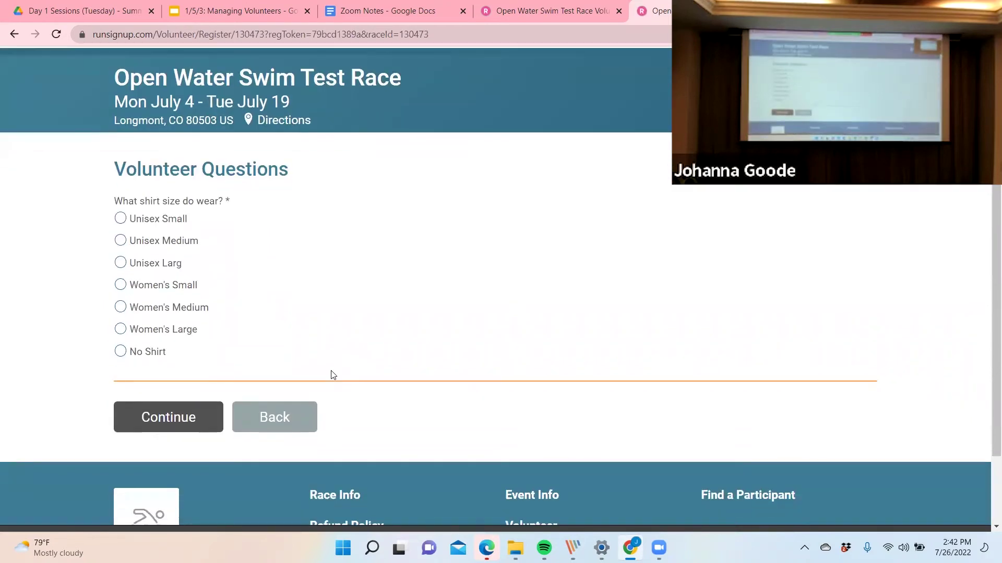
{"action": "left_click", "coordinate": [120, 243]}
{"action": "left_click", "coordinate": [121, 352]}
{"action": "left_click", "coordinate": [169, 416]}
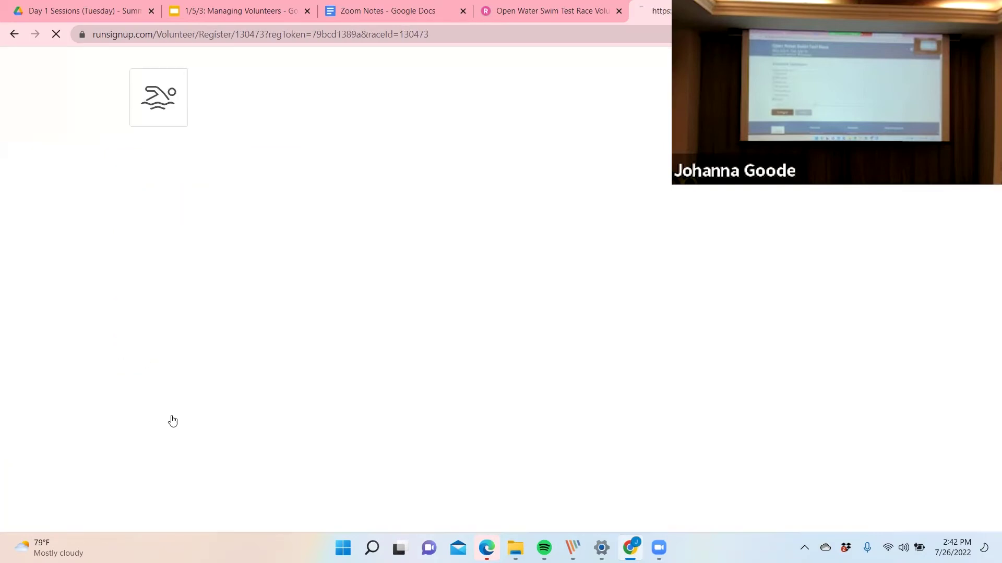
- Confirm the volunteer registration for Water Station 1 and review the confirmation page
{"action": "scroll", "coordinate": [470, 379], "scroll_direction": "down", "scroll_amount": 1}
{"action": "scroll", "coordinate": [470, 380], "scroll_direction": "down", "scroll_amount": 2}
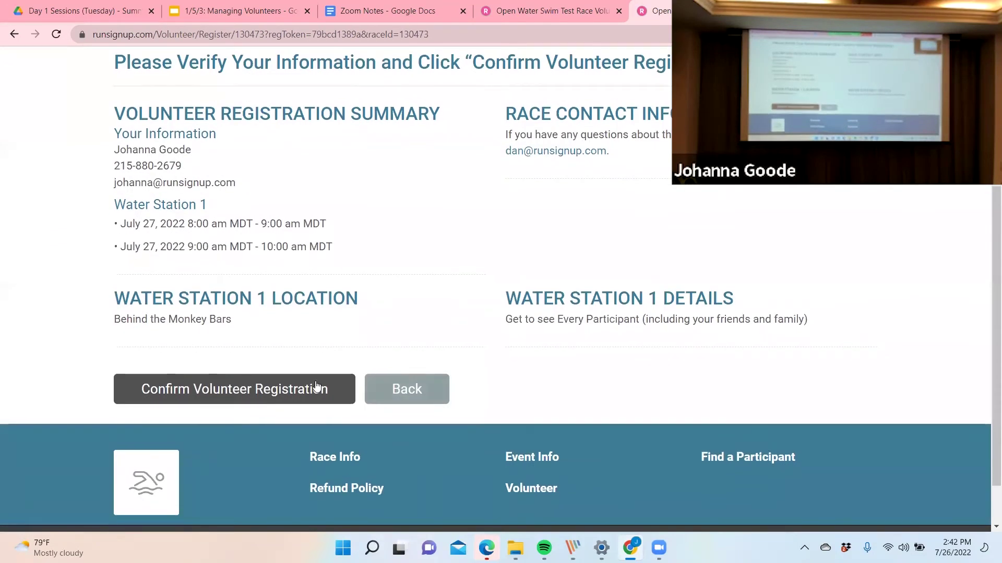
{"action": "left_click", "coordinate": [275, 389]}
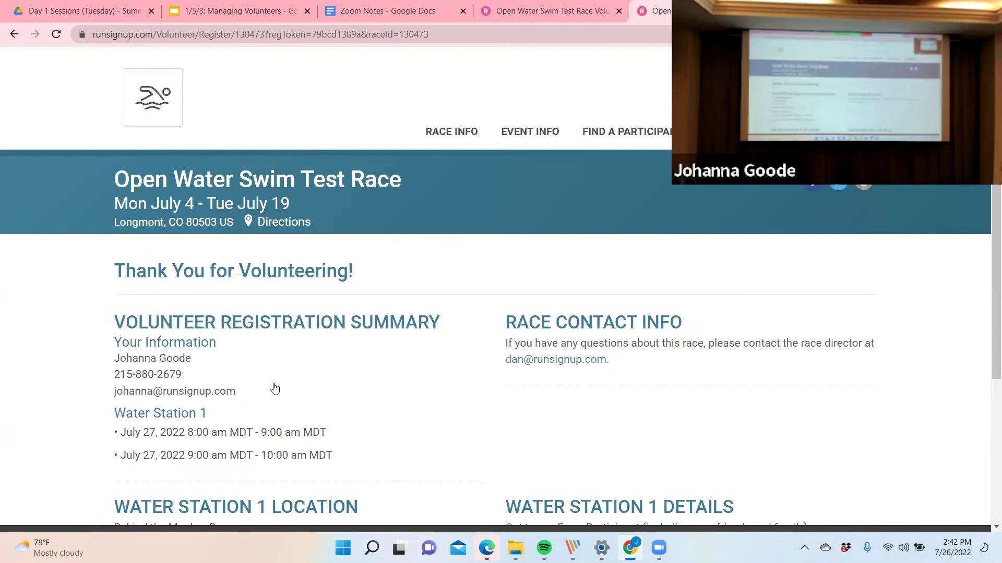
{"action": "scroll", "coordinate": [275, 390], "scroll_direction": "down", "scroll_amount": 4}
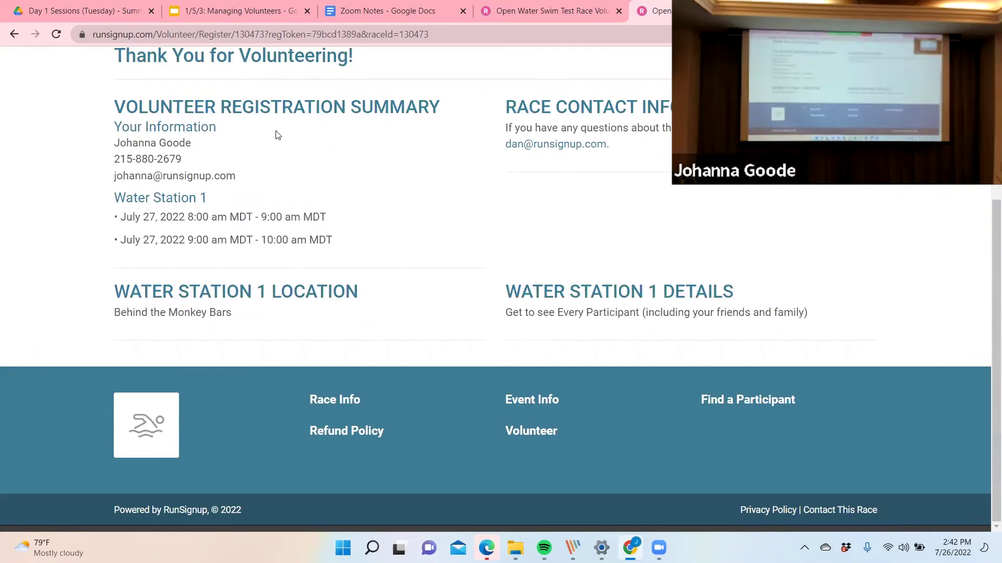
- Switch to the Managing Volunteers presentation in Google Slides, present from the Volunteer Data slide and advance to the Summary Report slide
{"action": "left_click", "coordinate": [246, 10]}
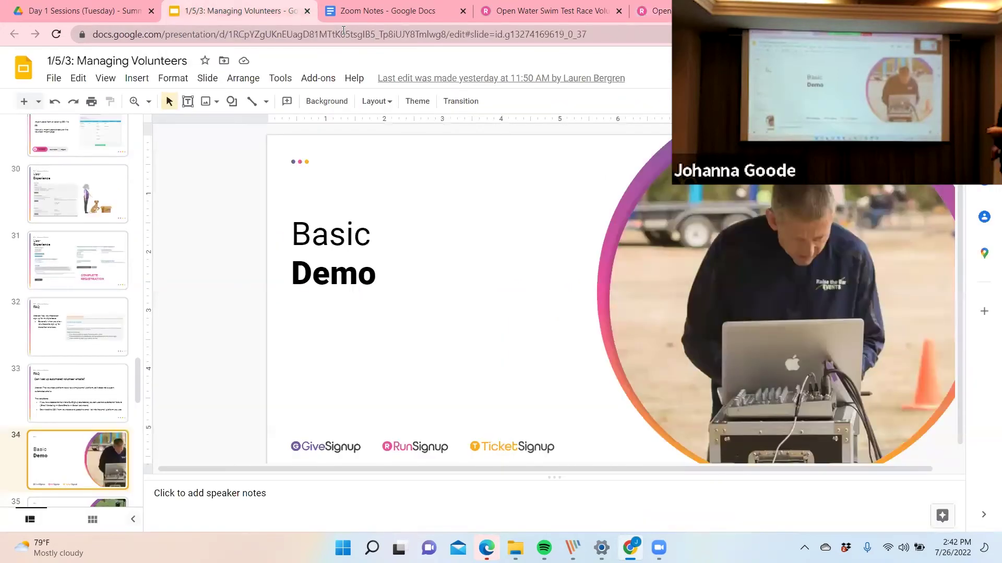
{"action": "key", "text": "Down"}
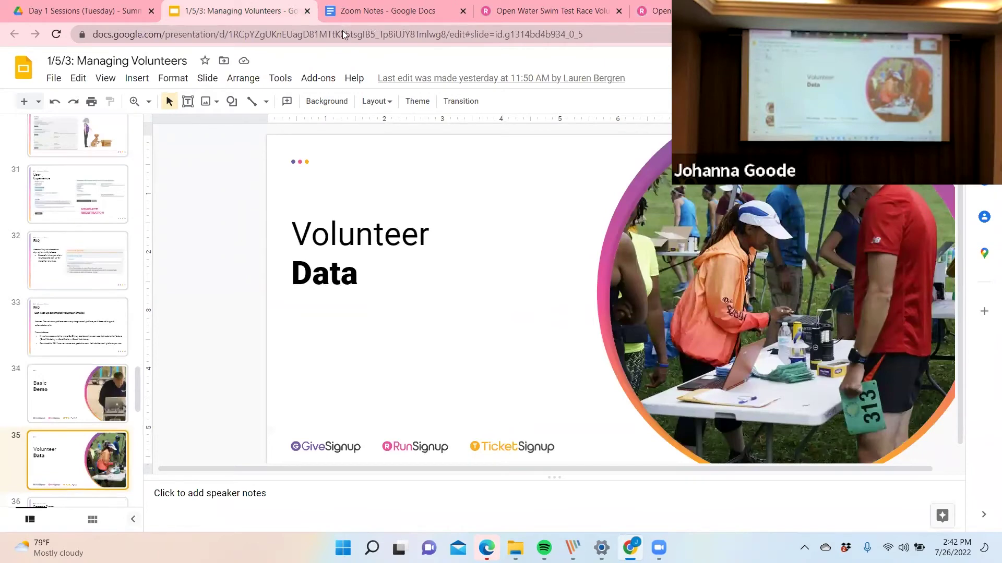
{"action": "key", "text": "ctrl+Return"}
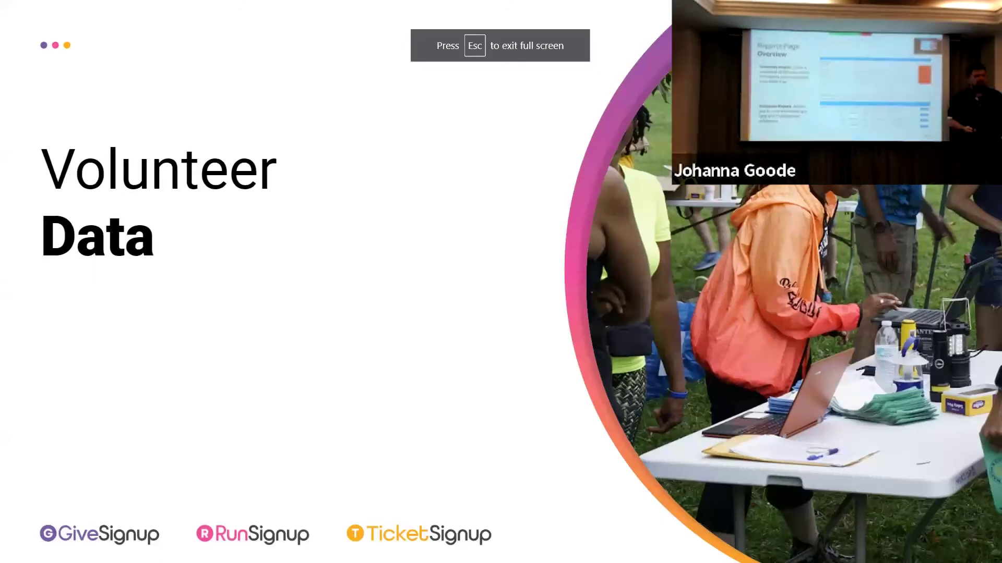
{"action": "key", "text": "Right"}
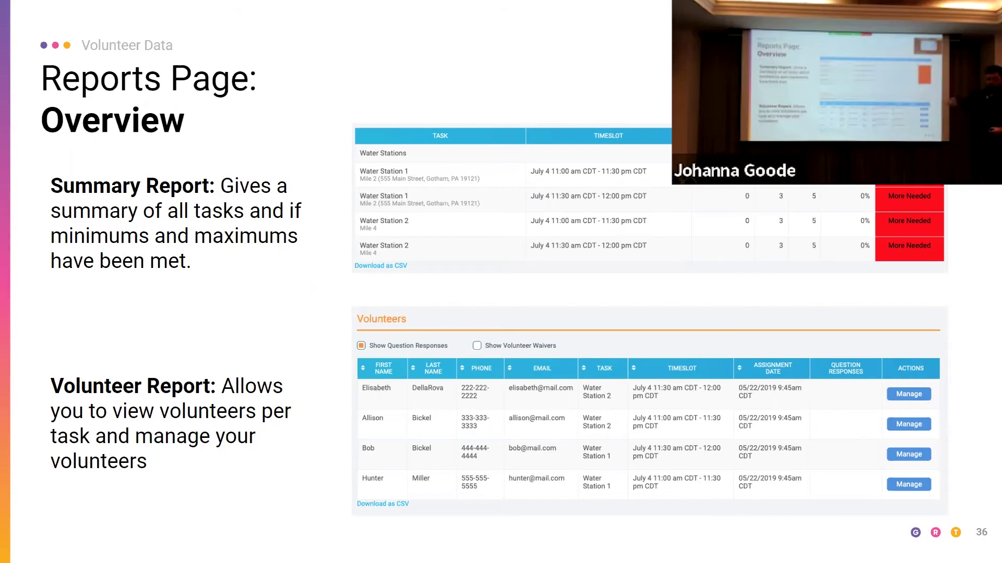
{"action": "key", "text": "Right"}
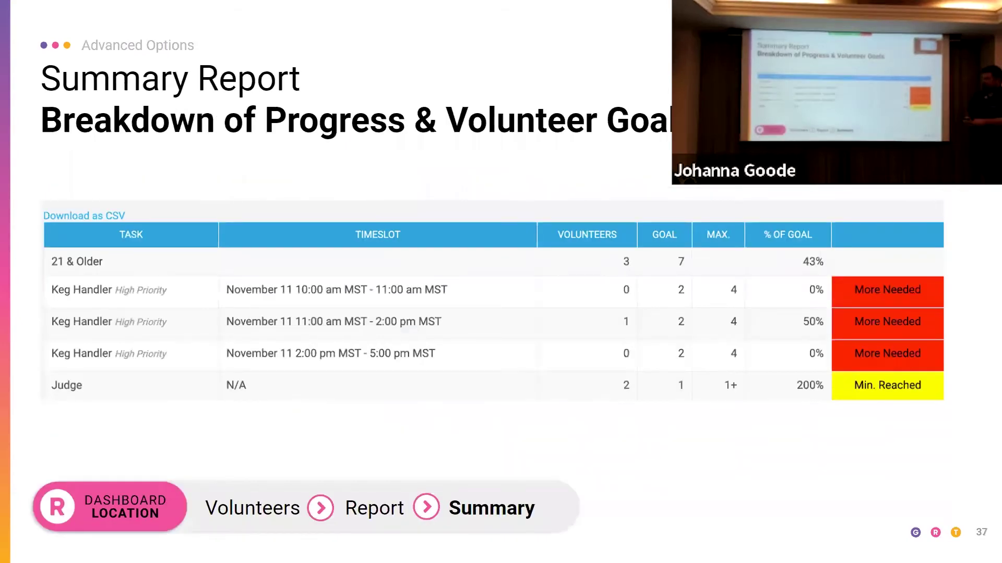